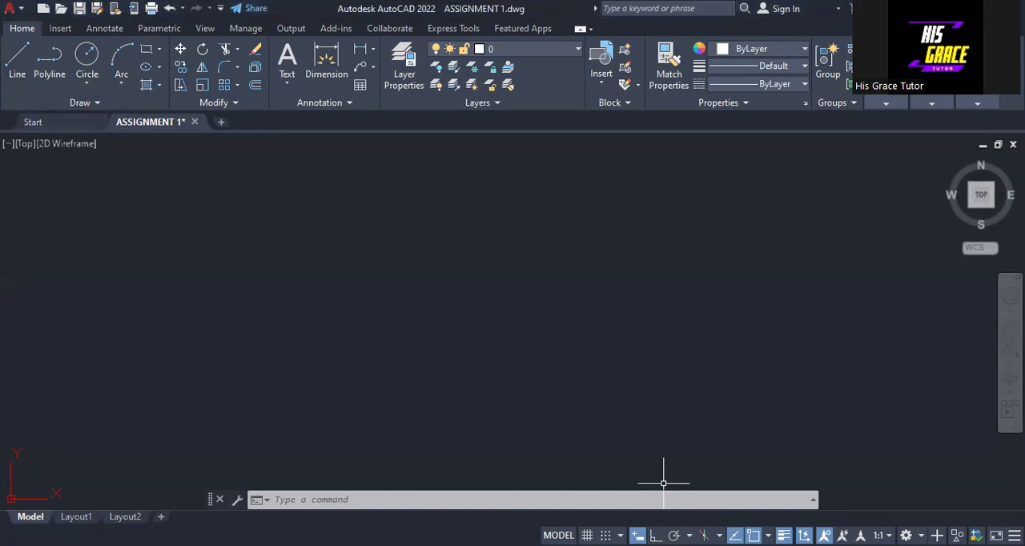
With Ortho on, draw a horizontal line 50 units long to the right as the base of the parallelogram.
{"action": "key", "text": "F8"}
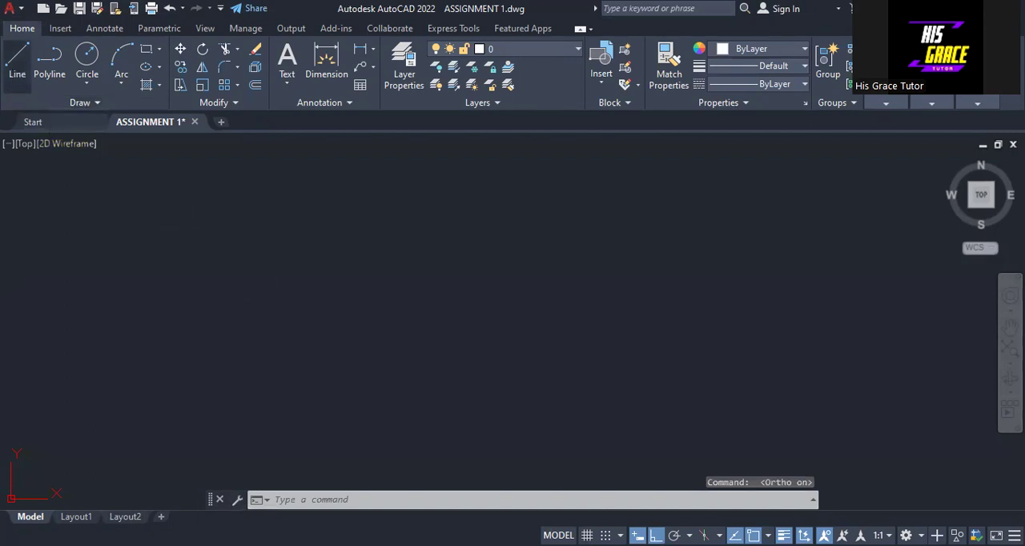
{"action": "type", "text": "l"}
{"action": "key", "text": "Return"}
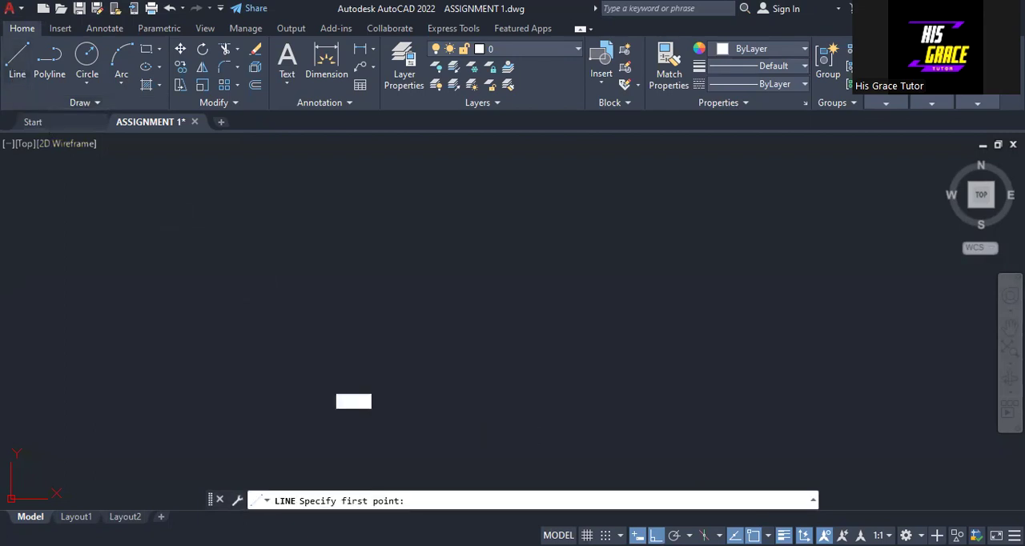
{"action": "left_click", "coordinate": [338, 415]}
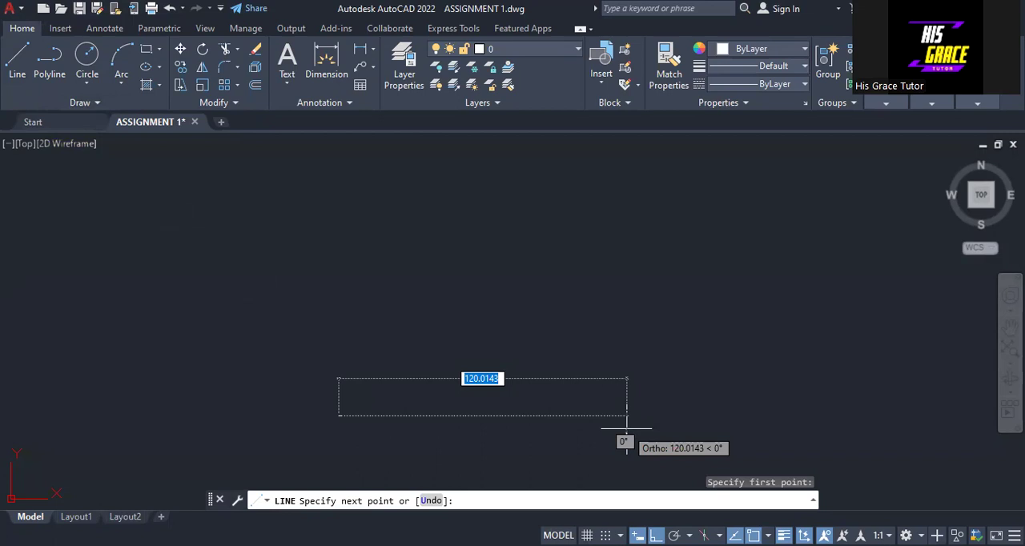
{"action": "type", "text": "50"}
{"action": "key", "text": "Return"}
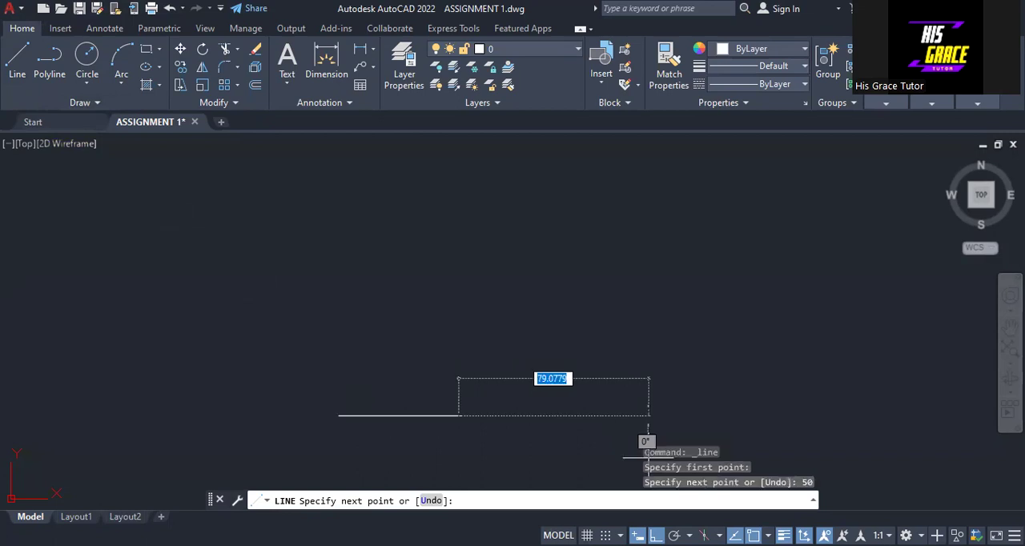
With Ortho off, continue from the base's right end with a 50-unit line rising to the right at 45°.
{"action": "key", "text": "F8"}
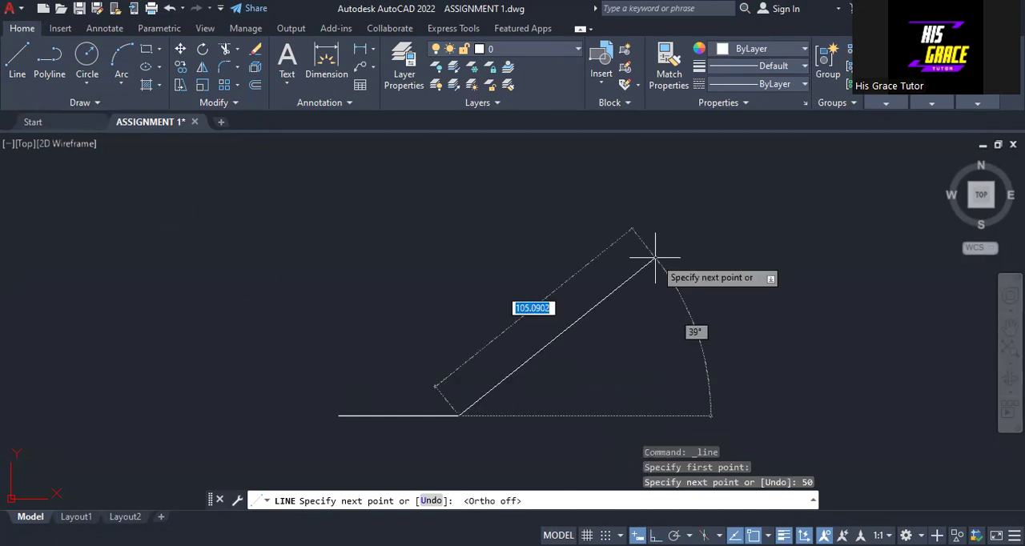
{"action": "type", "text": "5"}
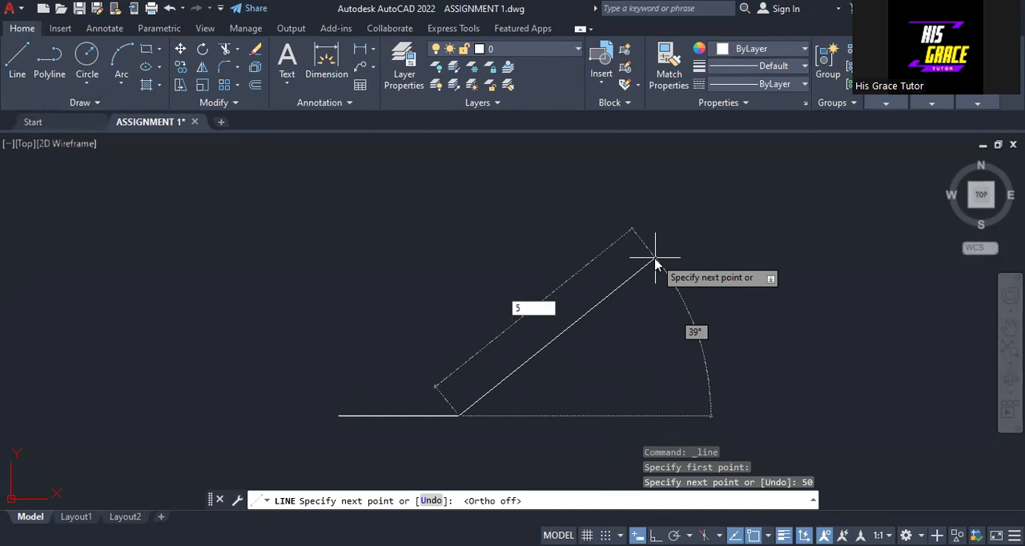
{"action": "type", "text": "0"}
{"action": "key", "text": "Tab"}
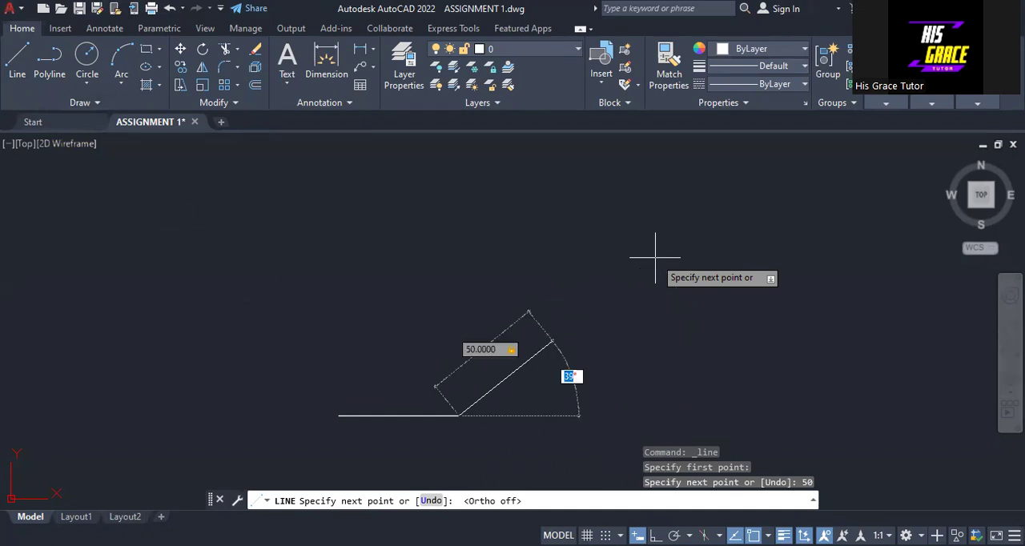
{"action": "type", "text": "45"}
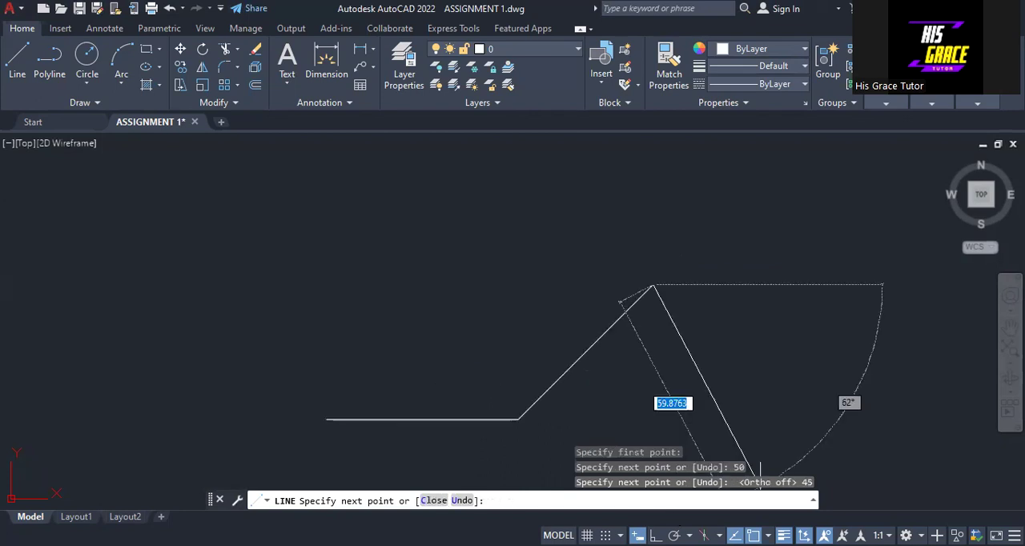
Draw the top side 50 units horizontally to the left with Ortho on, and close the parallelogram.
{"action": "key", "text": "F8"}
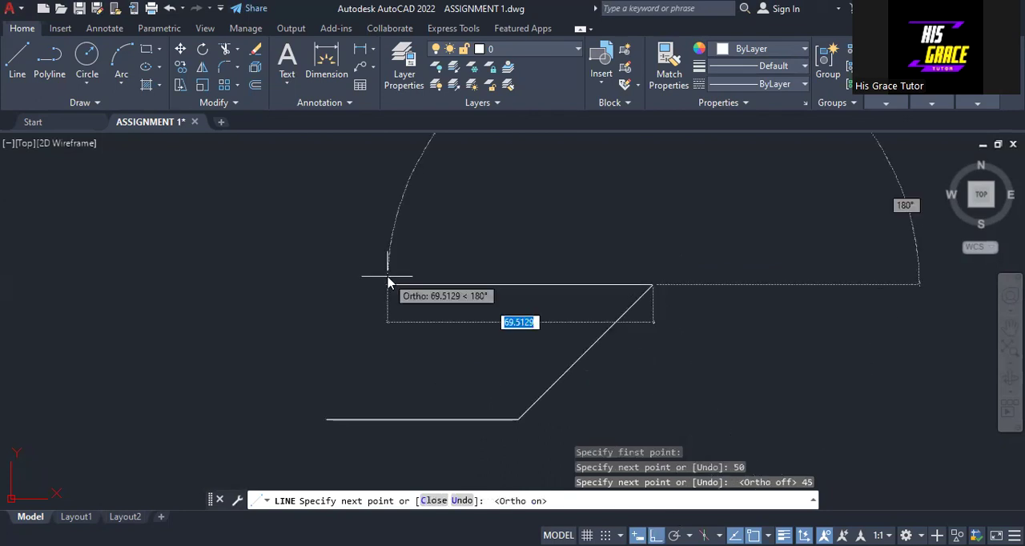
{"action": "type", "text": "50"}
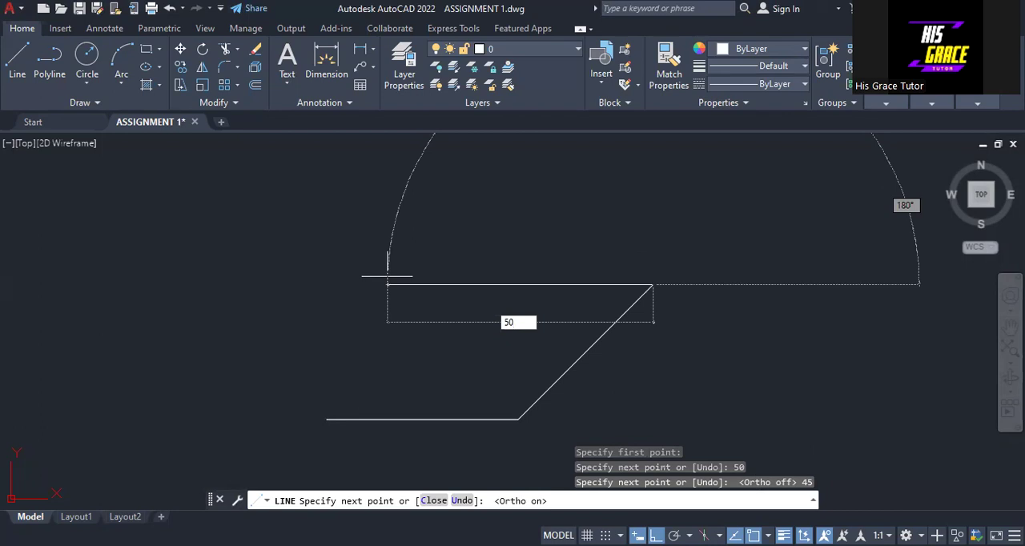
{"action": "key", "text": "Return"}
{"action": "key", "text": "F8"}
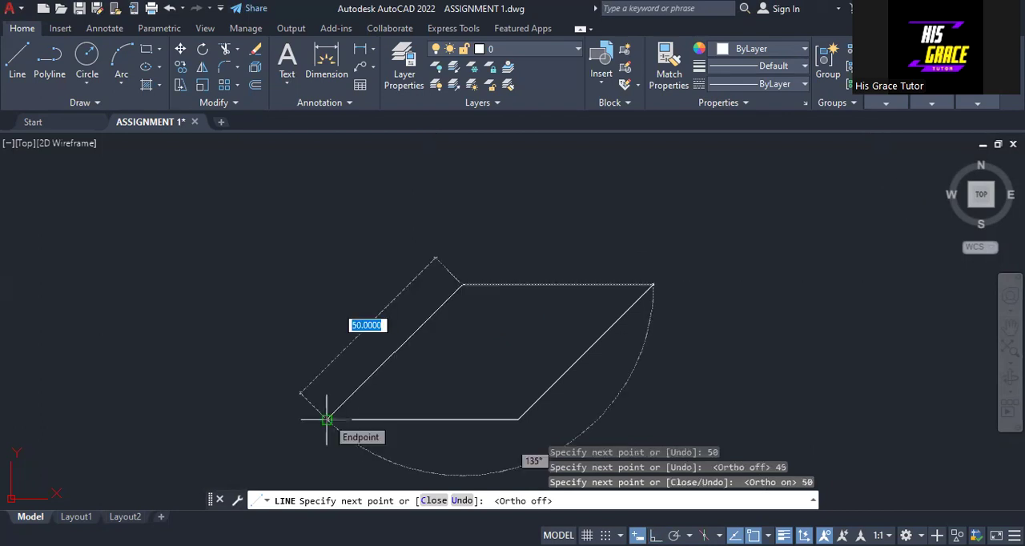
{"action": "type", "text": "c"}
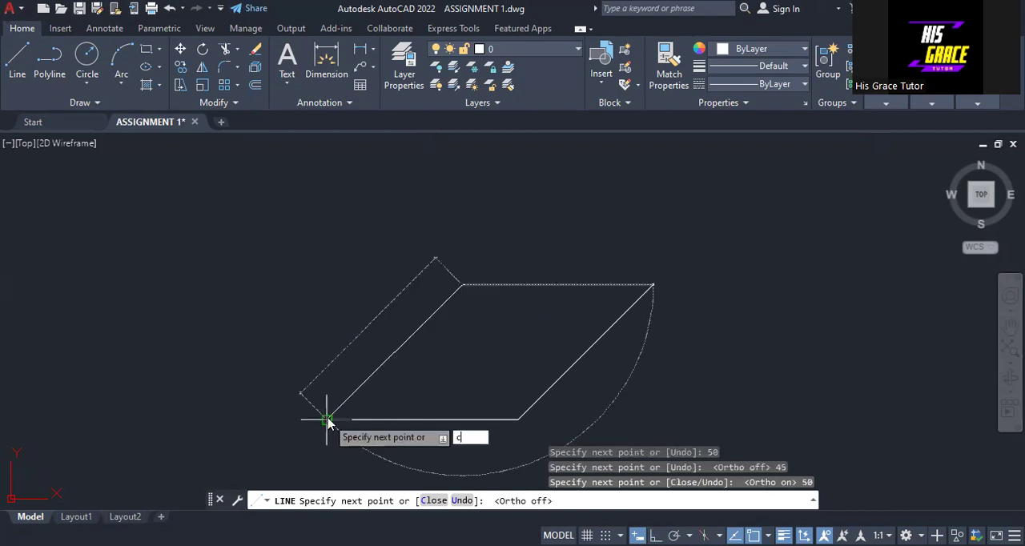
{"action": "key", "text": "Return"}
Draw a horizontal line joining the midpoints of the parallelogram's left and right slanted sides.
{"action": "scroll", "coordinate": [432, 393], "scroll_direction": "up", "scroll_amount": 2}
{"action": "middle_click_drag", "start_coordinate": [518, 361], "coordinate": [425, 331]}
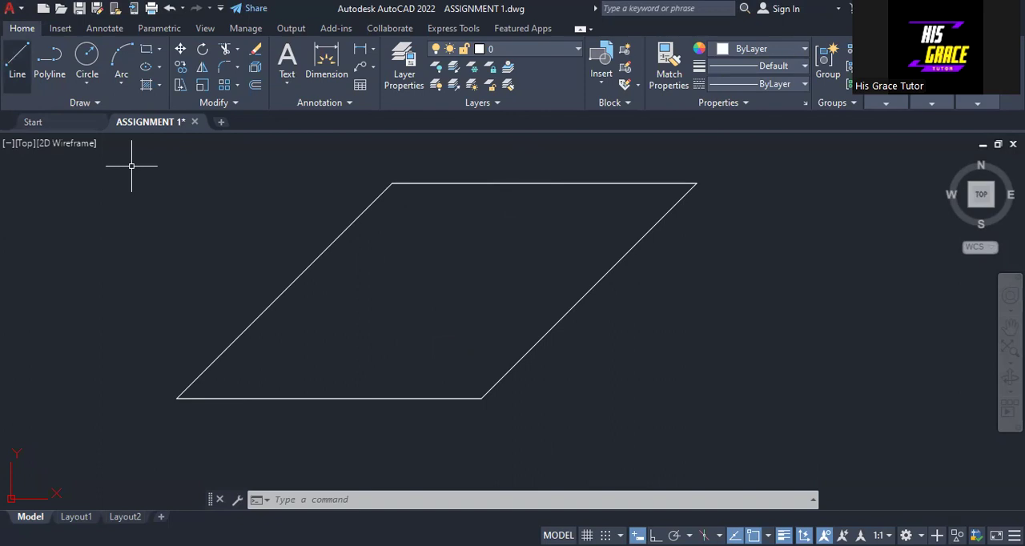
{"action": "left_click", "coordinate": [284, 289]}
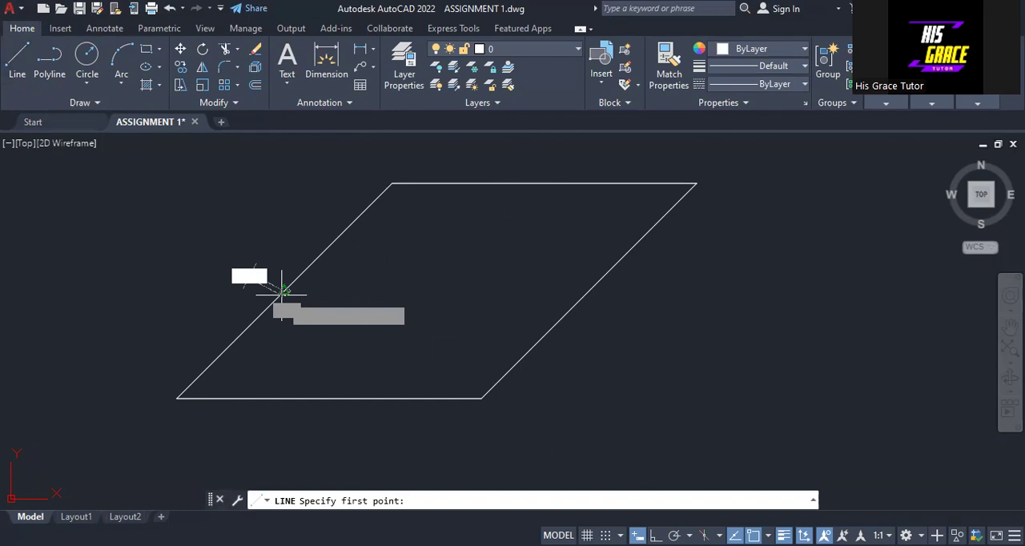
{"action": "left_click", "coordinate": [284, 290]}
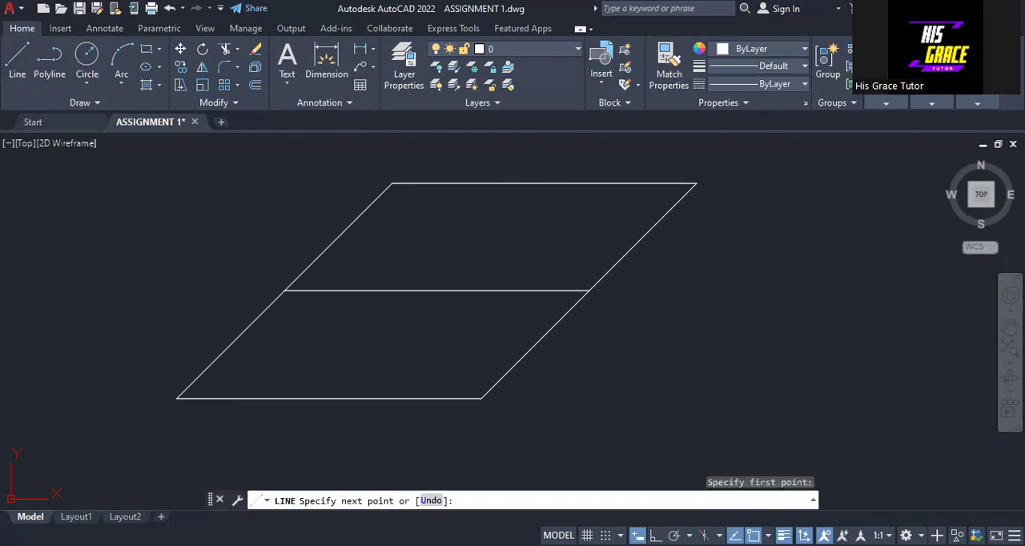
{"action": "left_click", "coordinate": [600, 295]}
{"action": "right_click", "coordinate": [591, 293]}
{"action": "left_click", "coordinate": [629, 302]}
Draw a slanted line from the midpoint of the top side to the midpoint of the base.
{"action": "right_click", "coordinate": [707, 274]}
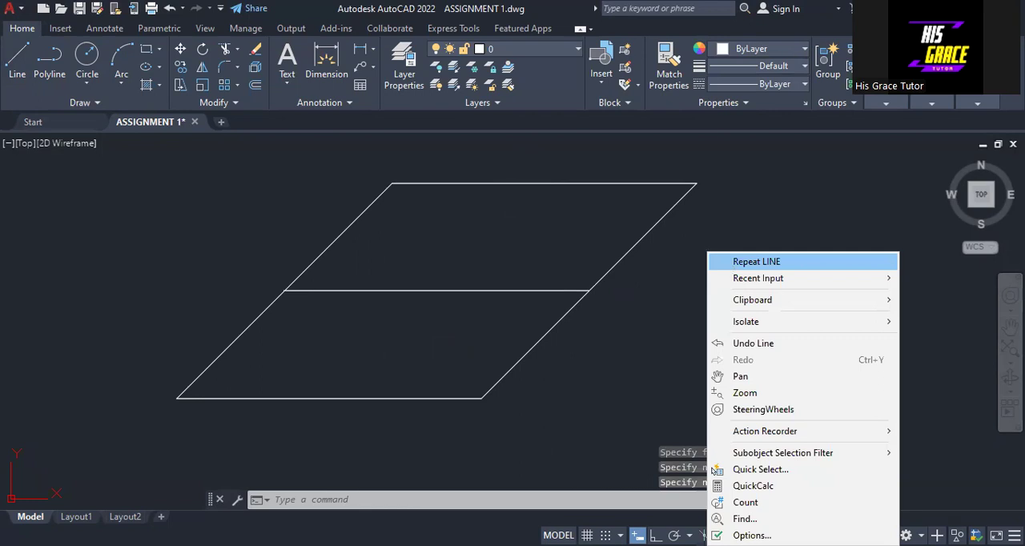
{"action": "left_click", "coordinate": [740, 263]}
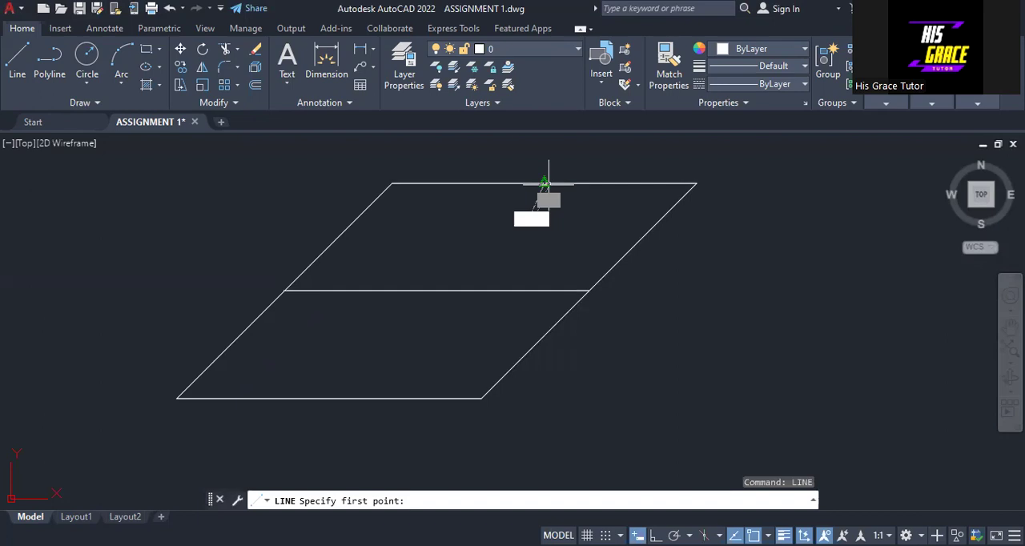
{"action": "left_click", "coordinate": [543, 183]}
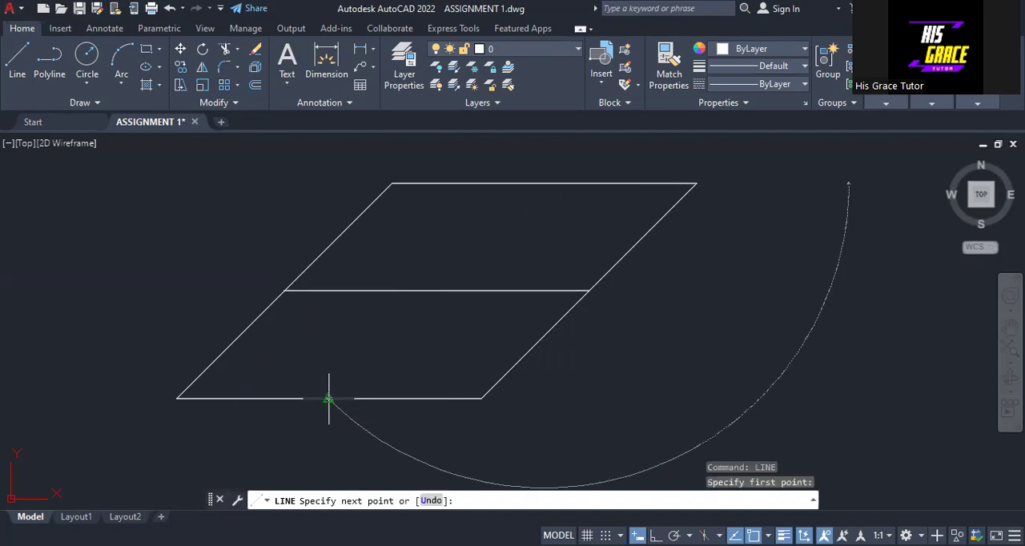
{"action": "left_click", "coordinate": [329, 398]}
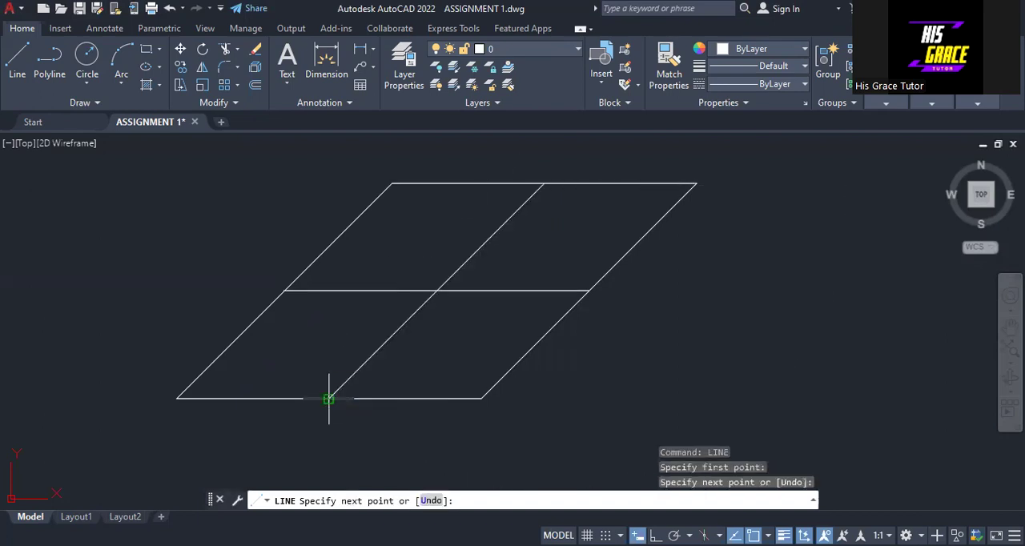
{"action": "key", "text": "Escape"}
Draw a line about 62 units long at 135° from the midpoint of the right slanted side, up past the top side.
{"action": "scroll", "coordinate": [578, 336], "scroll_direction": "down", "scroll_amount": 2}
{"action": "mouse_move", "coordinate": [600, 342]}
{"action": "middle_mouse_down"}
{"action": "mouse_move", "coordinate": [577, 317]}
{"action": "mouse_move", "coordinate": [464, 299]}
{"action": "mouse_move", "coordinate": [550, 389]}
{"action": "middle_mouse_up"}
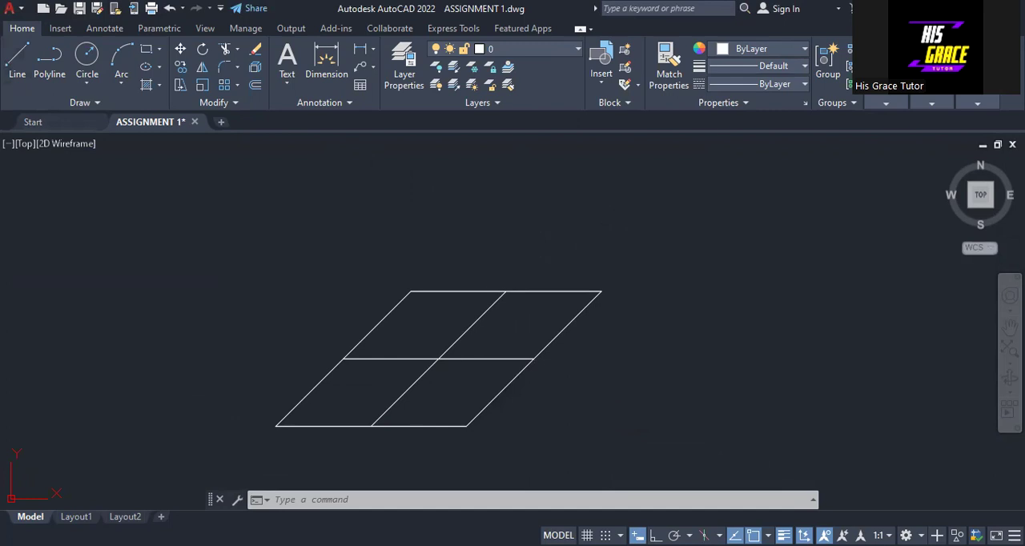
{"action": "key", "text": "l"}
{"action": "key", "text": "Return"}
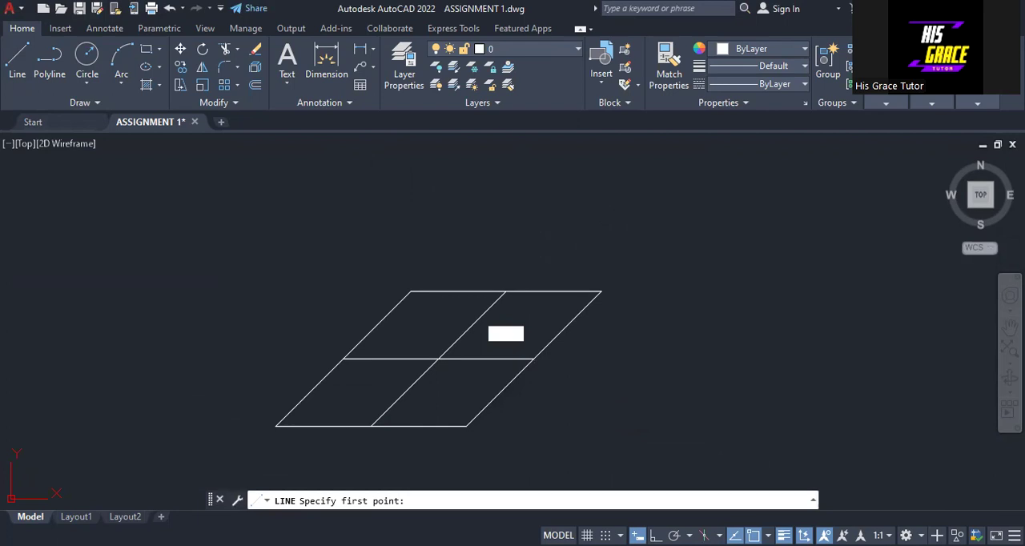
{"action": "left_click", "coordinate": [532, 358]}
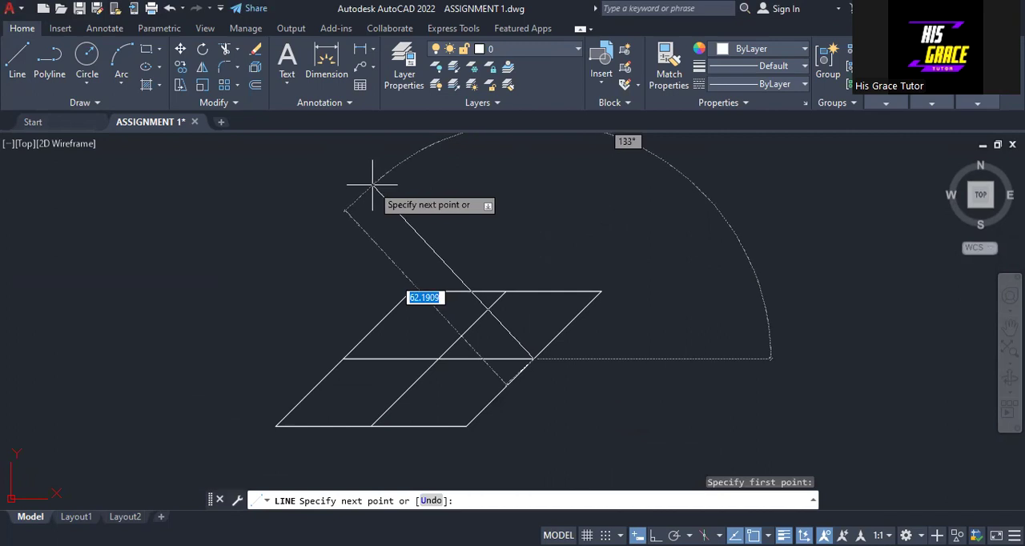
{"action": "key", "text": "Tab"}
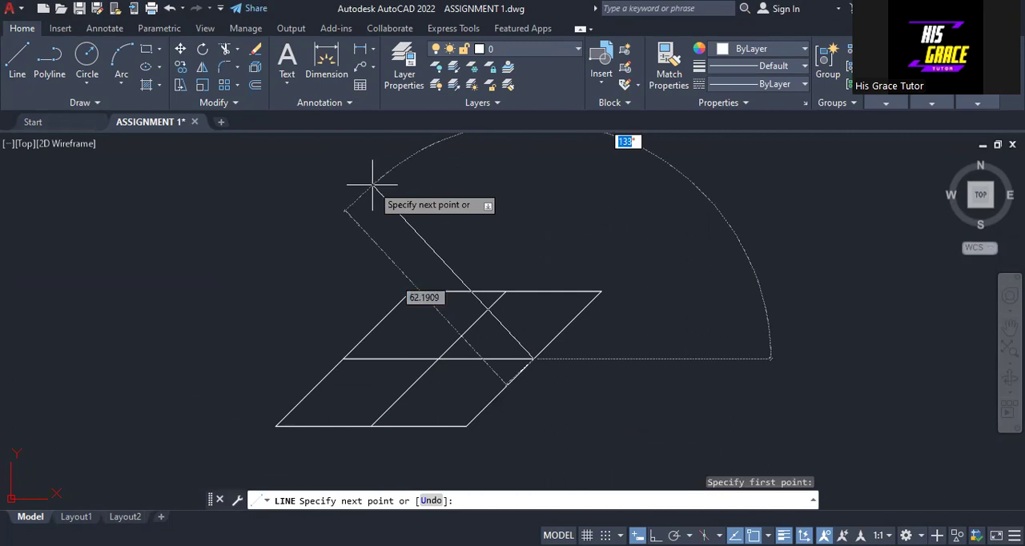
{"action": "type", "text": "135"}
{"action": "key", "text": "Return"}
{"action": "right_click", "coordinate": [371, 187]}
{"action": "left_click", "coordinate": [396, 194]}
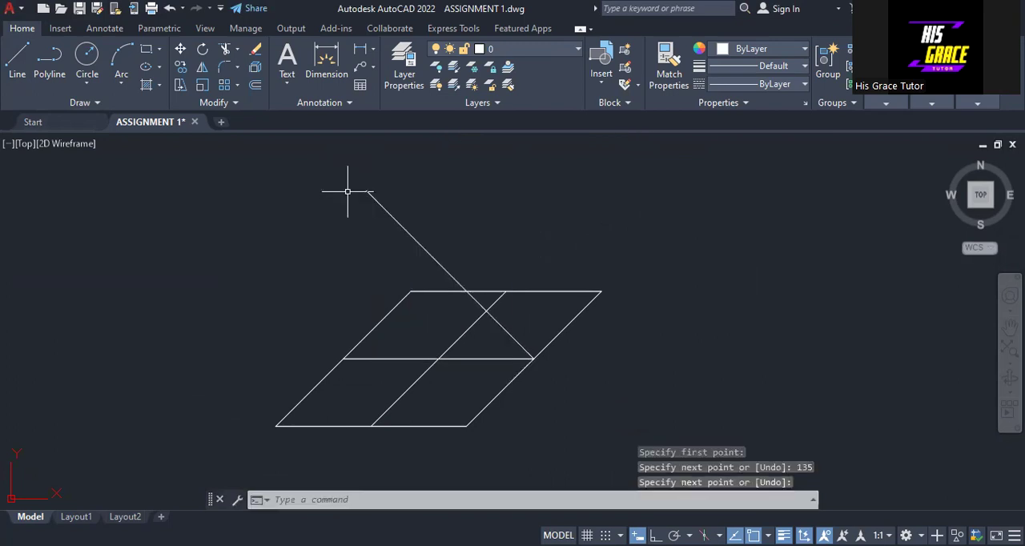
Draw a vertical line about 61 units long at 90° from the base's midpoint up to the 135° line.
{"action": "right_click", "coordinate": [409, 191]}
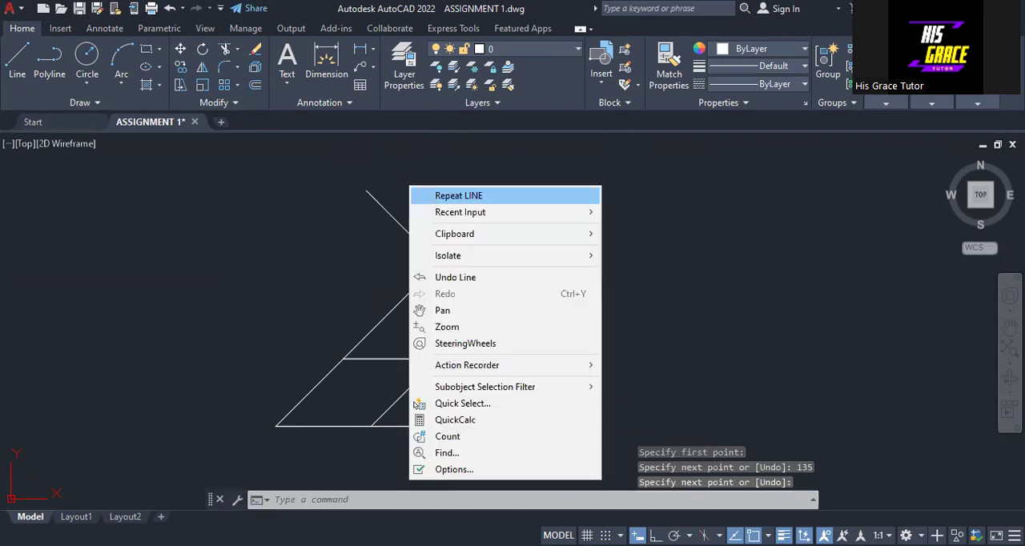
{"action": "left_click", "coordinate": [448, 195]}
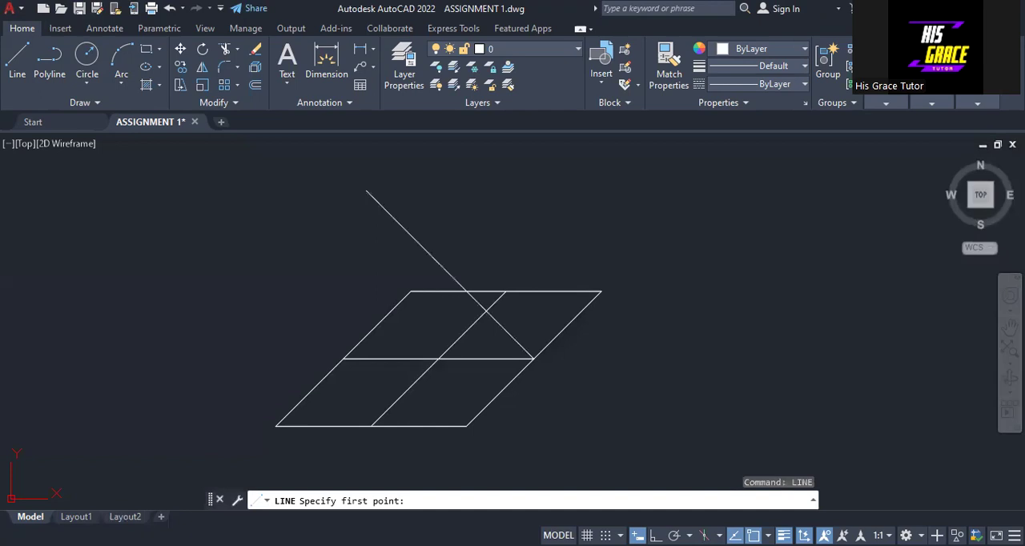
{"action": "left_click", "coordinate": [371, 426]}
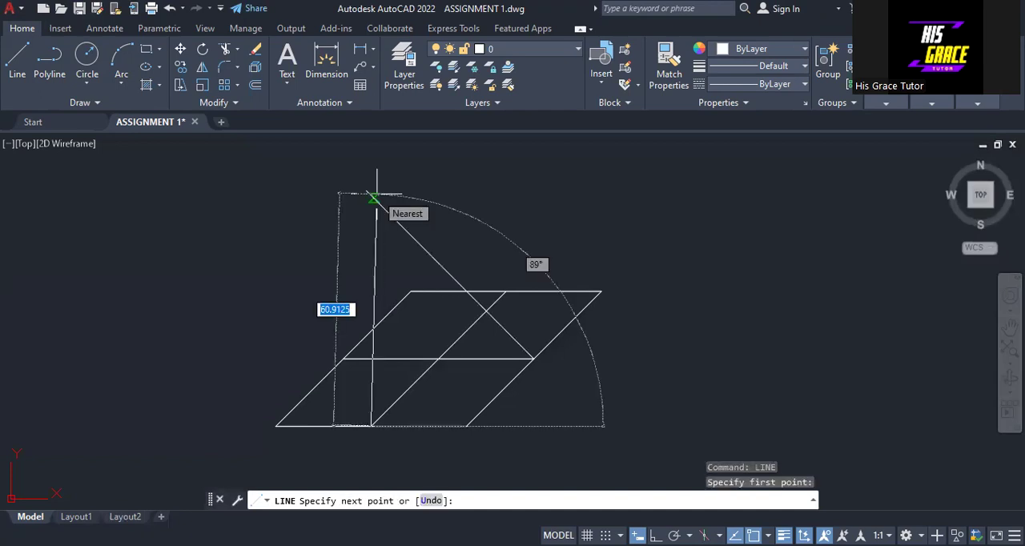
{"action": "key", "text": "Tab"}
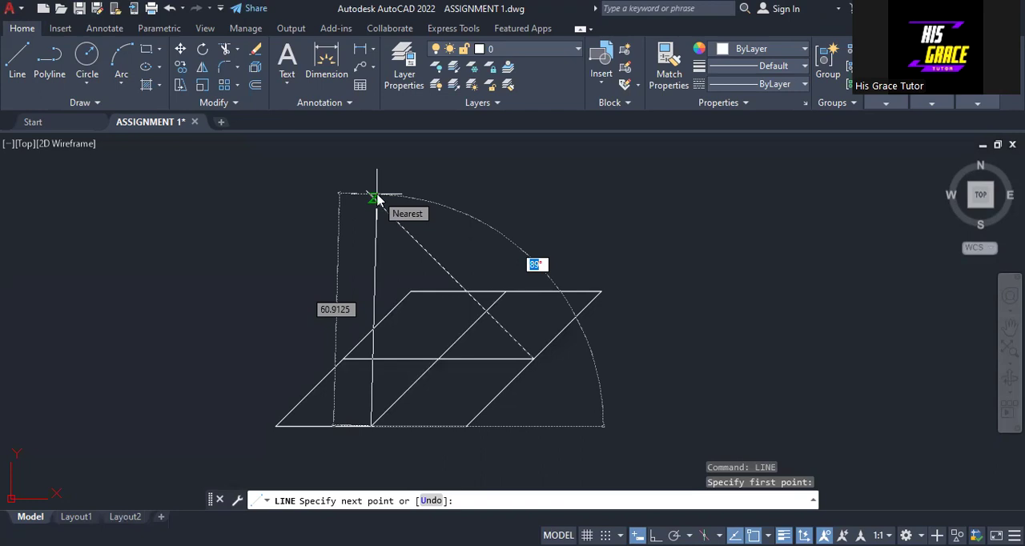
{"action": "type", "text": "90"}
{"action": "key", "text": "Return"}
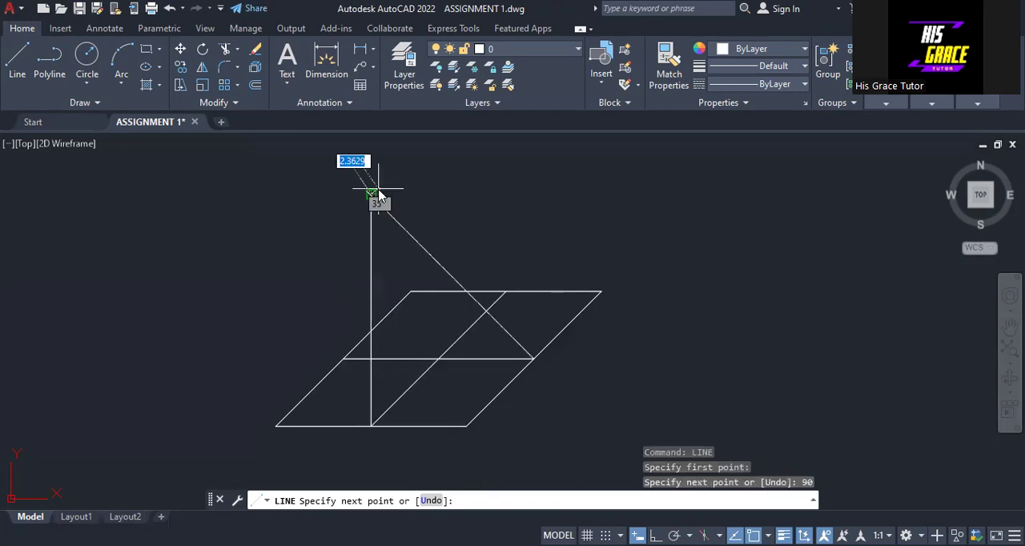
{"action": "key", "text": "Return"}
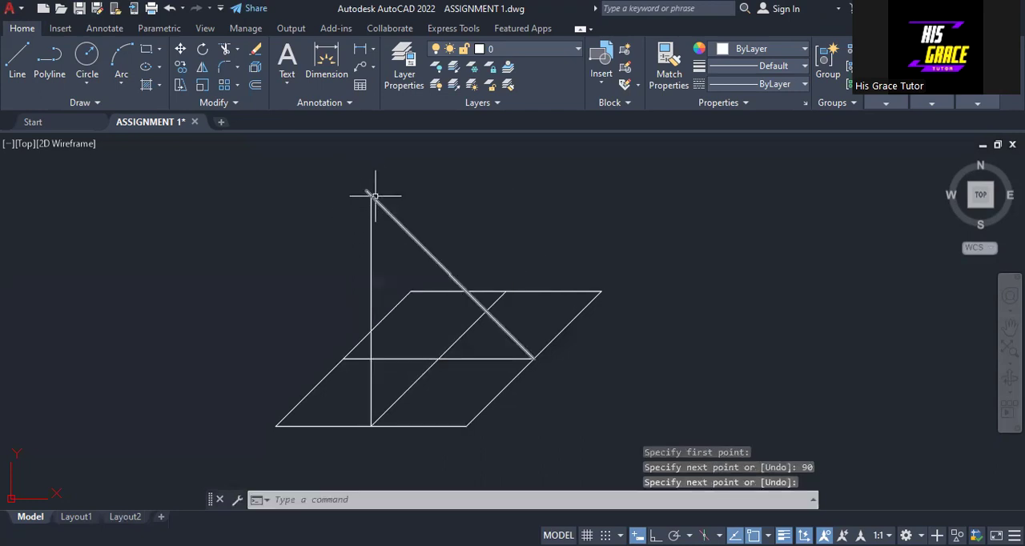
Trim the overhanging ends of the vertical and 135° lines beyond their intersection at the apex.
{"action": "scroll", "coordinate": [367, 209], "scroll_direction": "up", "scroll_amount": 3}
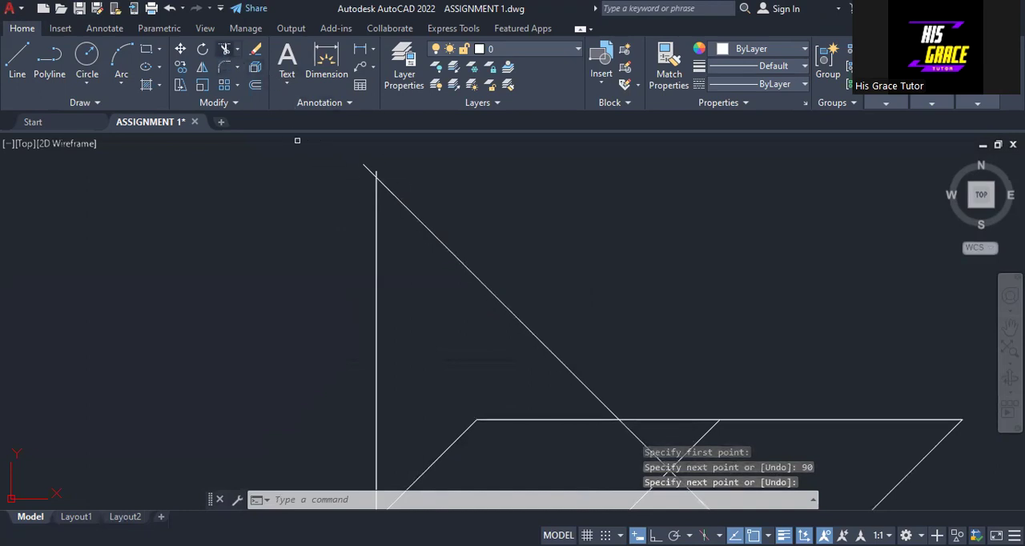
{"action": "left_click", "coordinate": [369, 170]}
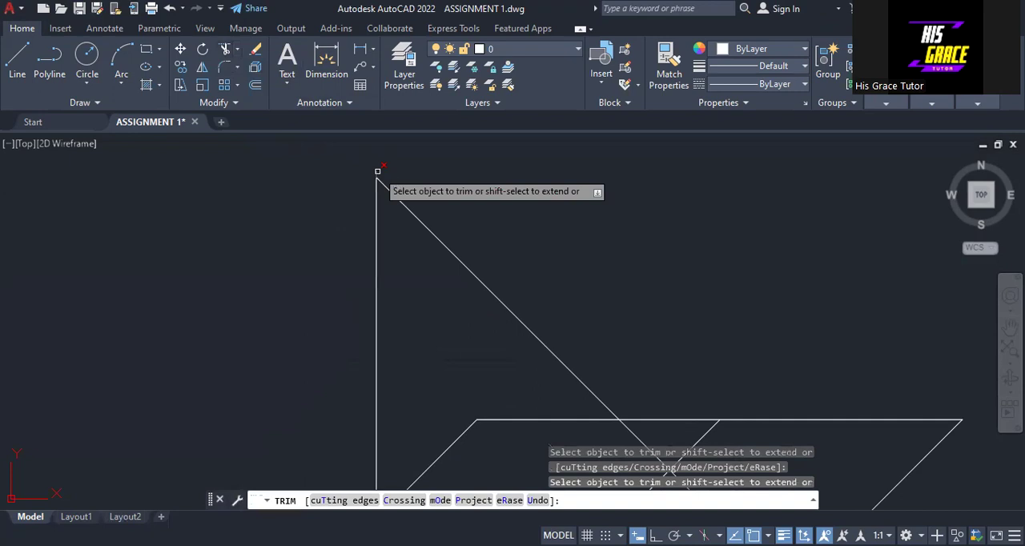
{"action": "key", "text": "Return"}
Draw a line about 82 units long from the left slanted side's midpoint, 45° below horizontal, down past the base.
{"action": "scroll", "coordinate": [400, 182], "scroll_direction": "down", "scroll_amount": 5}
{"action": "middle_click_drag", "start_coordinate": [478, 194], "coordinate": [405, 176]}
{"action": "scroll", "coordinate": [408, 174], "scroll_direction": "down", "scroll_amount": 2}
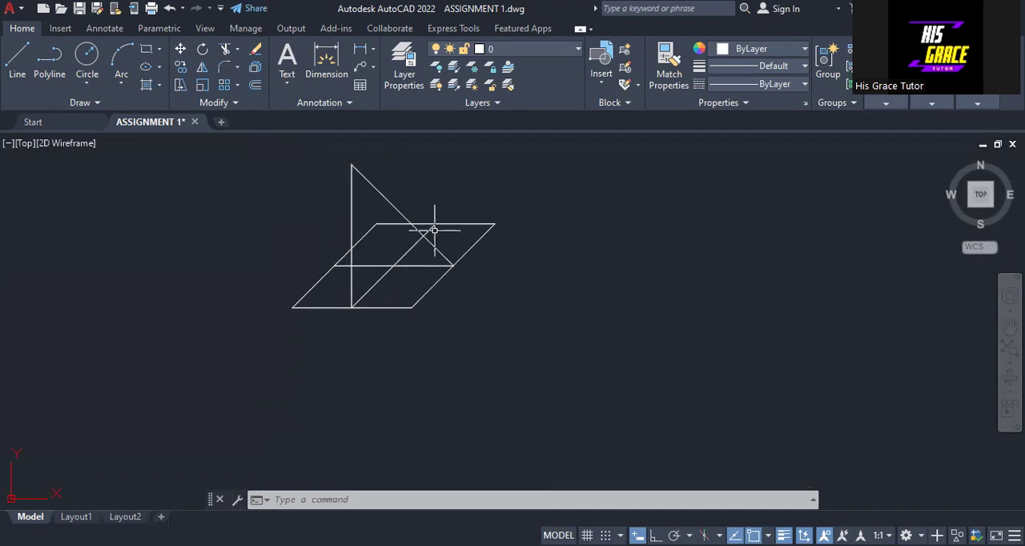
{"action": "scroll", "coordinate": [434, 229], "scroll_direction": "up", "scroll_amount": 2}
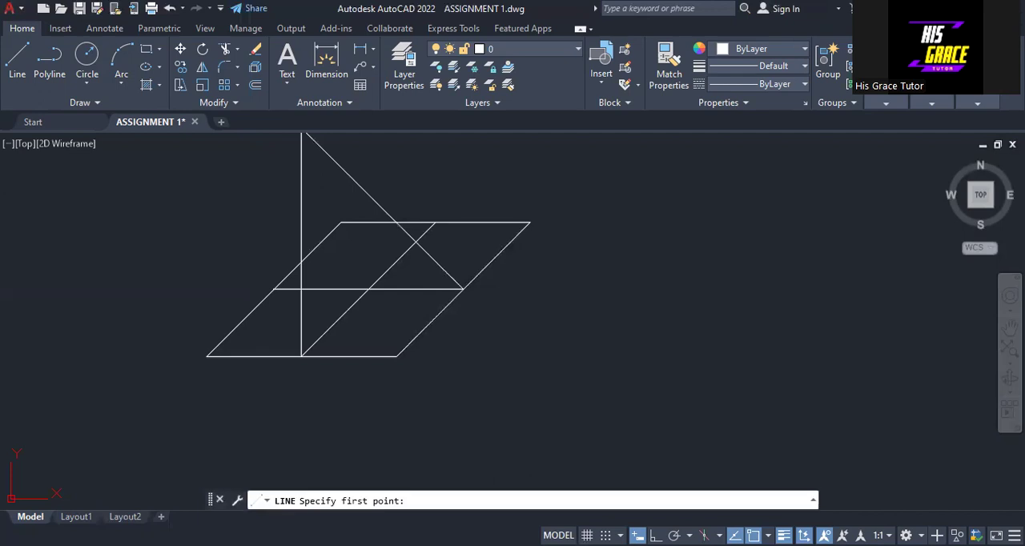
{"action": "left_click", "coordinate": [274, 289]}
{"action": "middle_click_drag", "start_coordinate": [459, 474], "coordinate": [441, 406]}
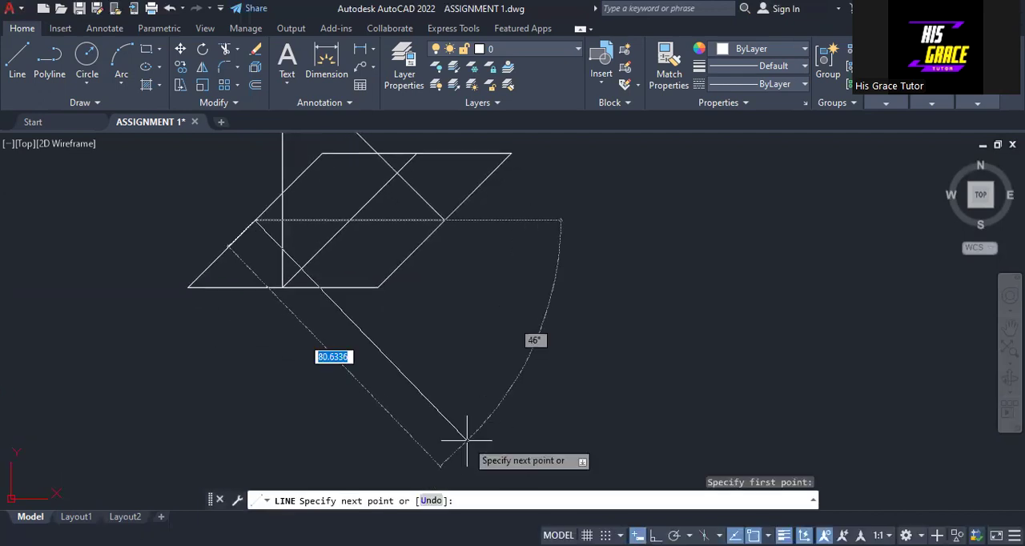
{"action": "key", "text": "Tab"}
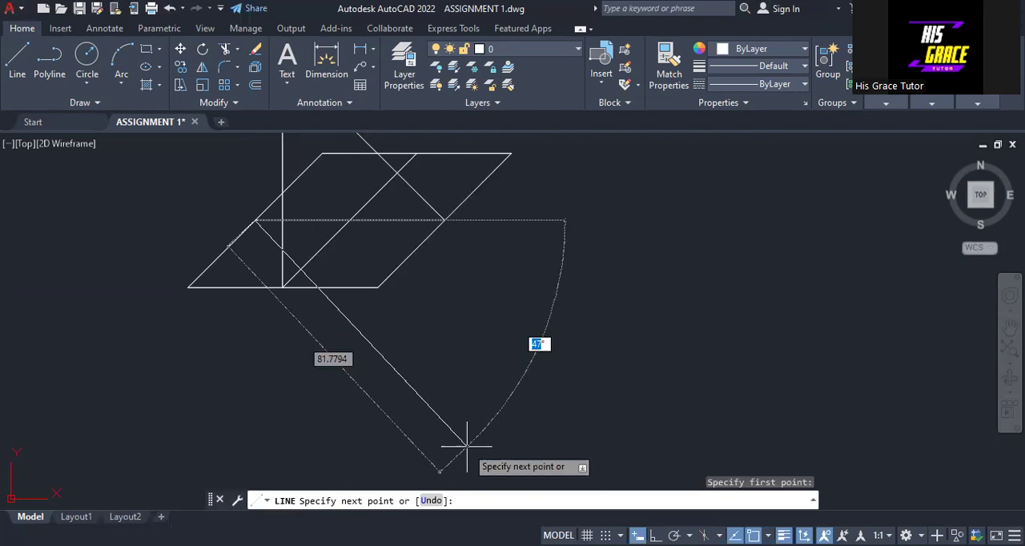
{"action": "type", "text": "45"}
{"action": "key", "text": "Return"}
{"action": "right_click", "coordinate": [470, 277]}
{"action": "left_click", "coordinate": [503, 284]}
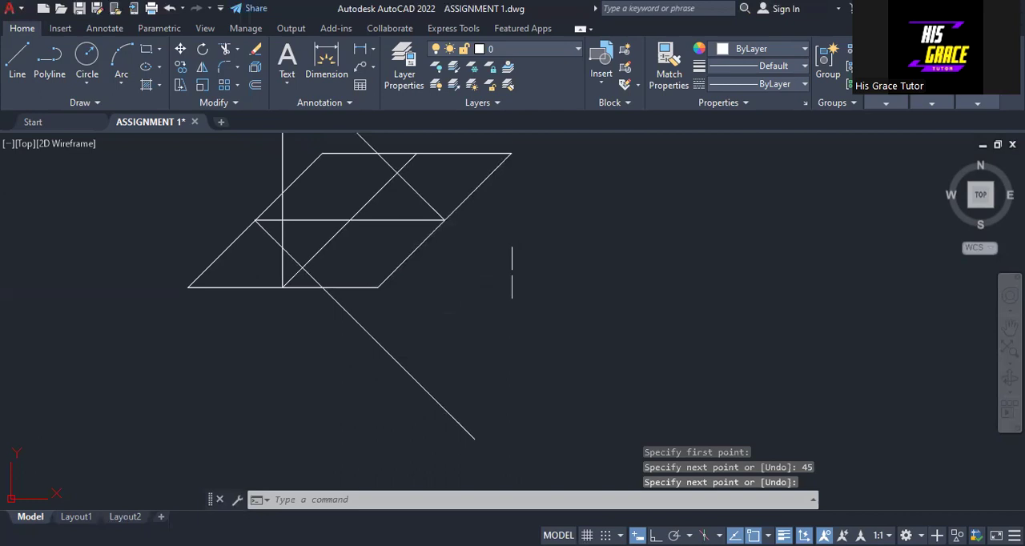
Draw a vertical line about 77 units long at 90° from the top side's midpoint down across the lower 45° line.
{"action": "key", "text": "Return"}
{"action": "left_click", "coordinate": [416, 154]}
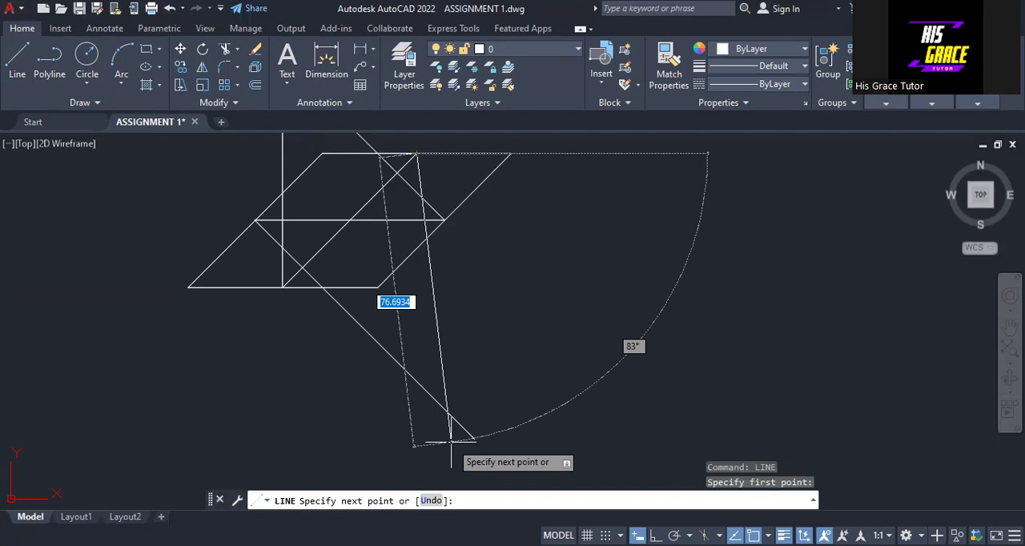
{"action": "key", "text": "Tab"}
{"action": "type", "text": "90"}
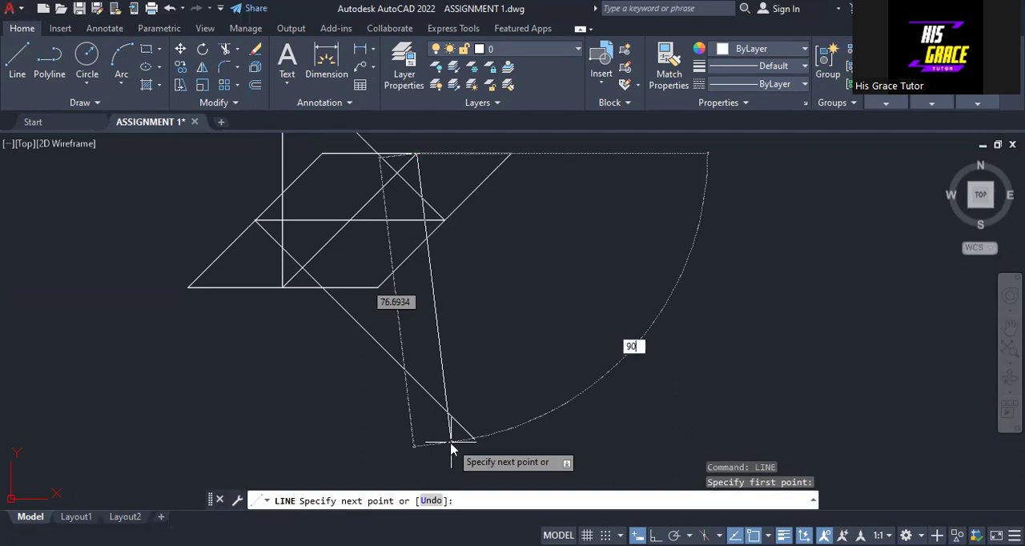
{"action": "key", "text": "Return"}
{"action": "right_click", "coordinate": [450, 273]}
{"action": "left_click", "coordinate": [480, 279]}
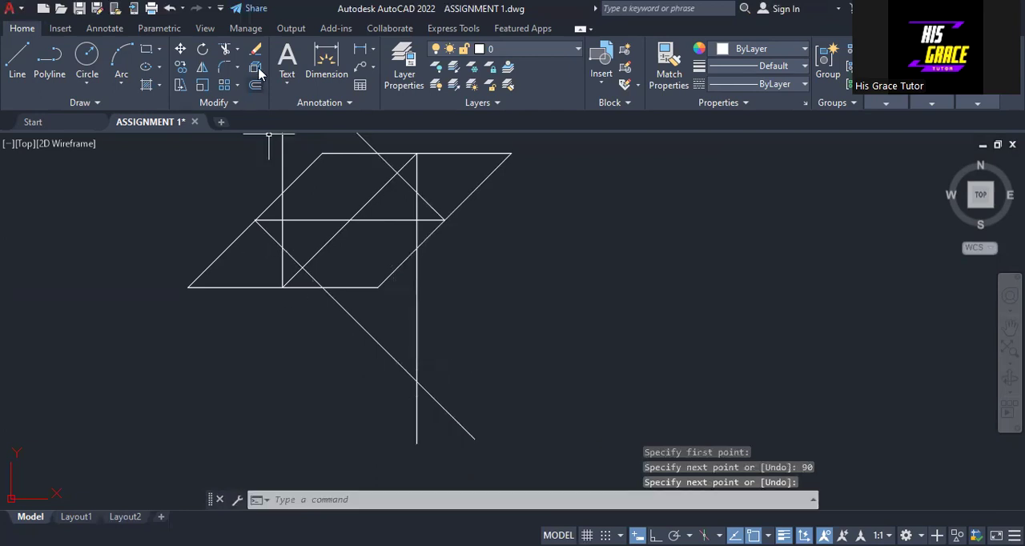
Trim the overhanging ends of the lower vertical and 45° lines beyond their intersection below the base.
{"action": "left_click", "coordinate": [224, 51]}
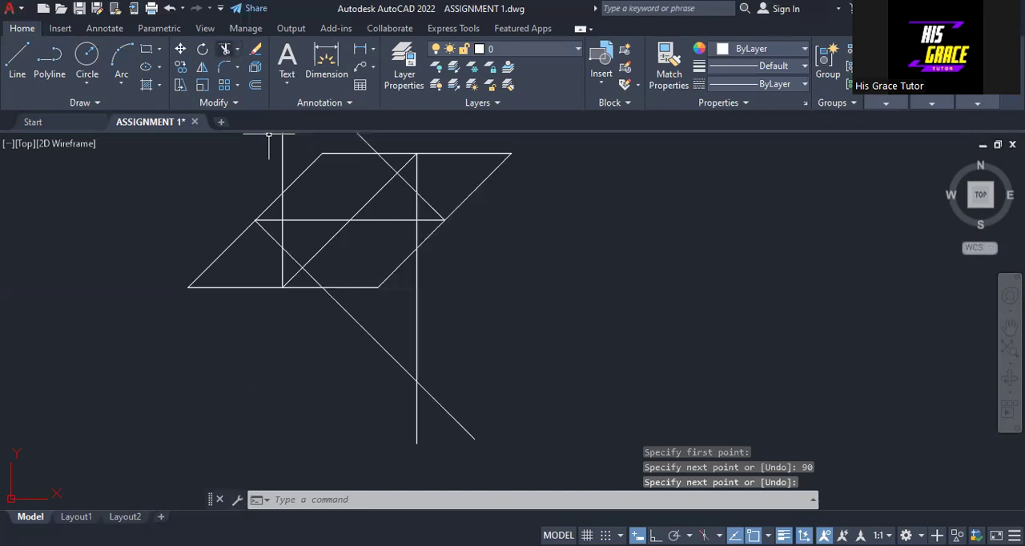
{"action": "right_click", "coordinate": [462, 128]}
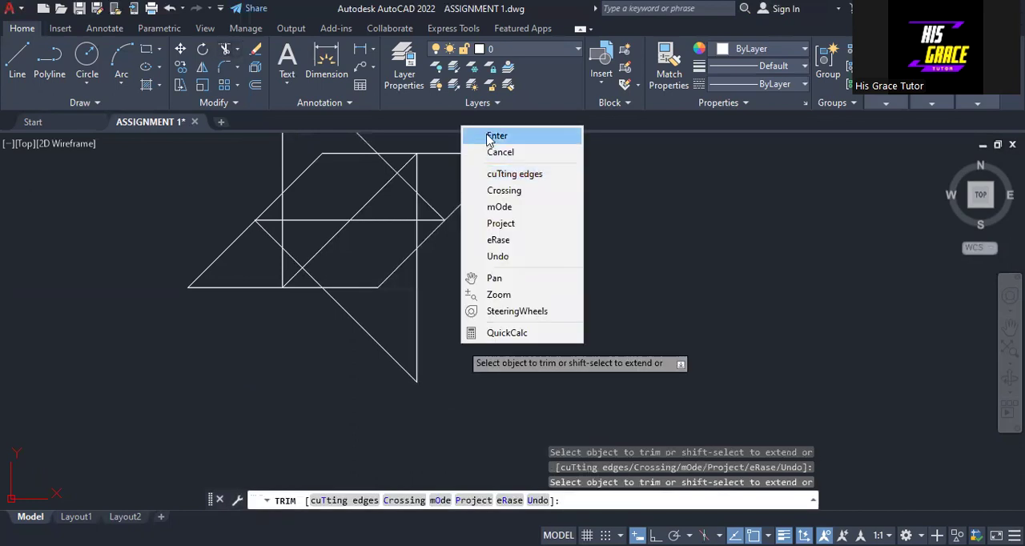
{"action": "left_click", "coordinate": [495, 136]}
Draw a circle centred on the lower apex through the left slanted side's midpoint, with a radius of about 60.36 units.
{"action": "middle_click_drag", "start_coordinate": [474, 279], "coordinate": [492, 351]}
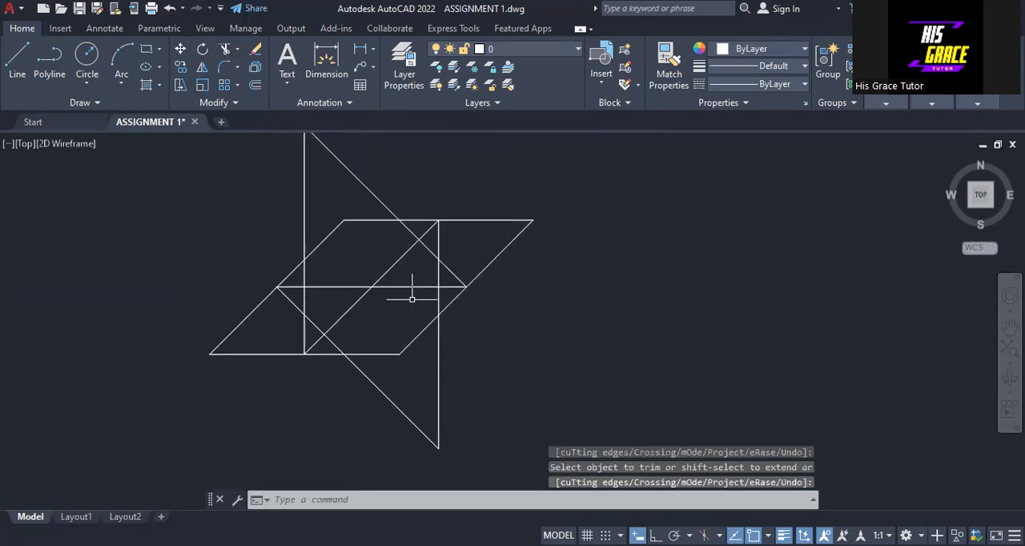
{"action": "scroll", "coordinate": [413, 298], "scroll_direction": "up", "scroll_amount": 2}
{"action": "scroll", "coordinate": [401, 263], "scroll_direction": "up", "scroll_amount": 2}
{"action": "scroll", "coordinate": [400, 264], "scroll_direction": "down", "scroll_amount": 2}
{"action": "mouse_move", "coordinate": [400, 263]}
{"action": "middle_mouse_down"}
{"action": "mouse_move", "coordinate": [407, 282]}
{"action": "mouse_move", "coordinate": [454, 311]}
{"action": "middle_mouse_up"}
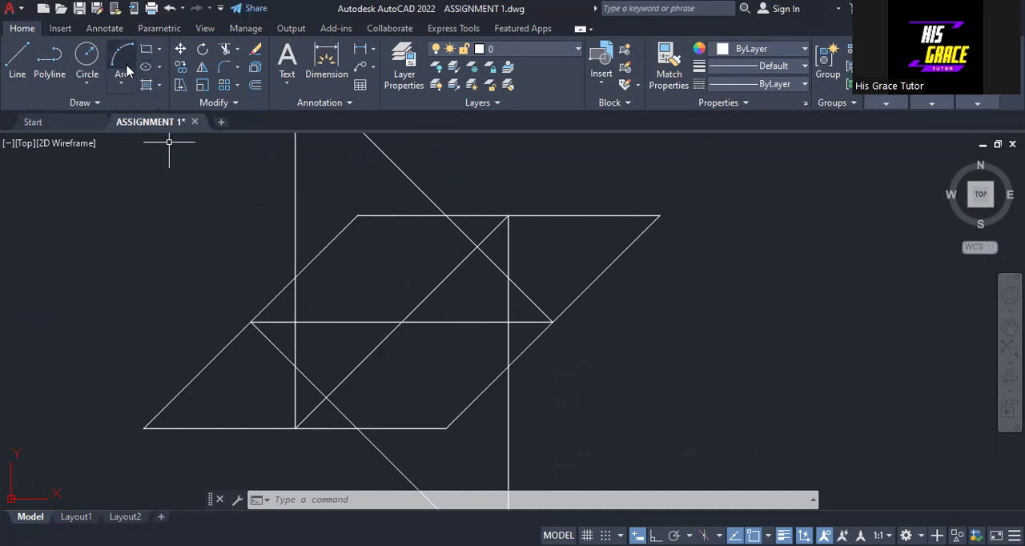
{"action": "left_click", "coordinate": [86, 60]}
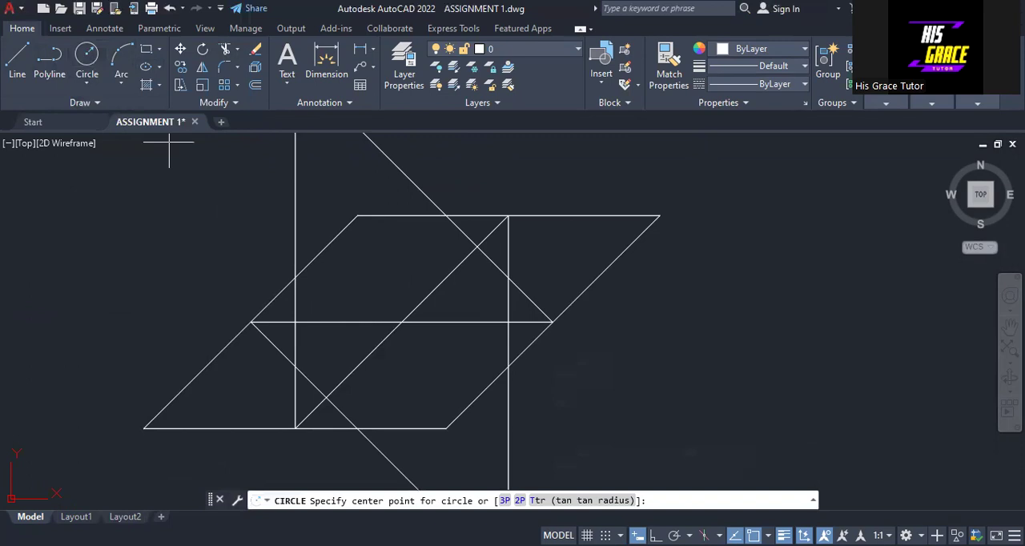
{"action": "scroll", "coordinate": [252, 224], "scroll_direction": "down", "scroll_amount": 3}
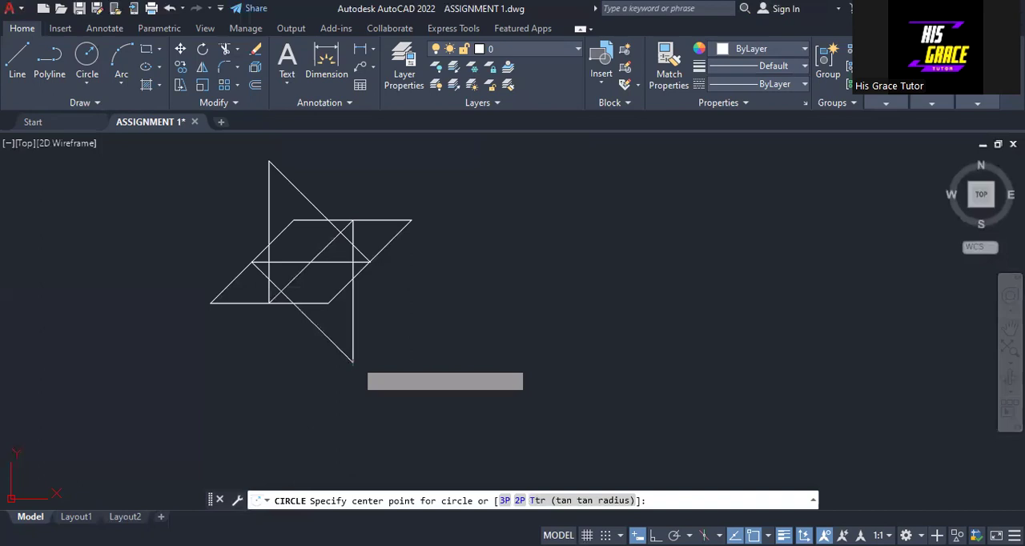
{"action": "left_click", "coordinate": [353, 363]}
{"action": "scroll", "coordinate": [326, 244], "scroll_direction": "up", "scroll_amount": 2}
{"action": "scroll", "coordinate": [323, 242], "scroll_direction": "up", "scroll_amount": 2}
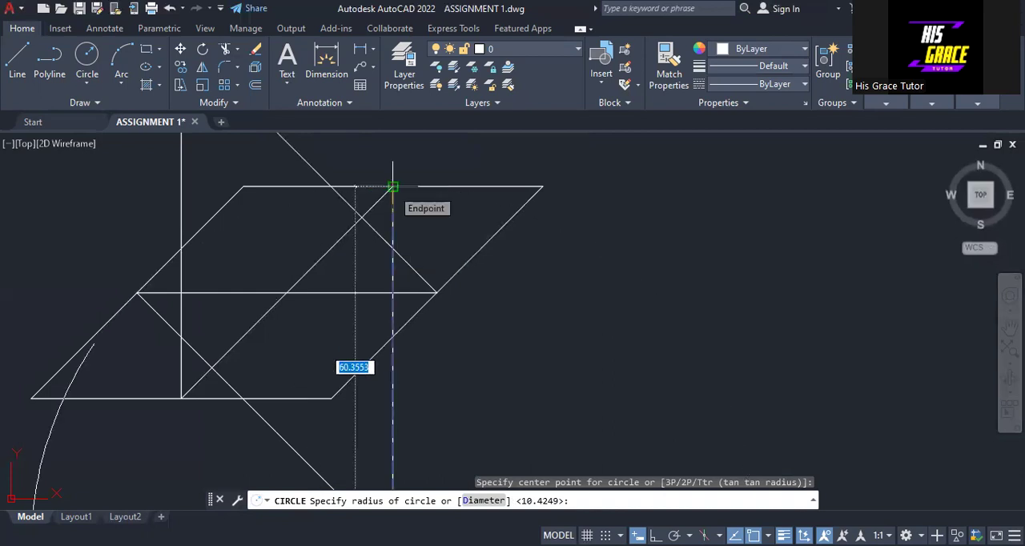
{"action": "left_click", "coordinate": [136, 294]}
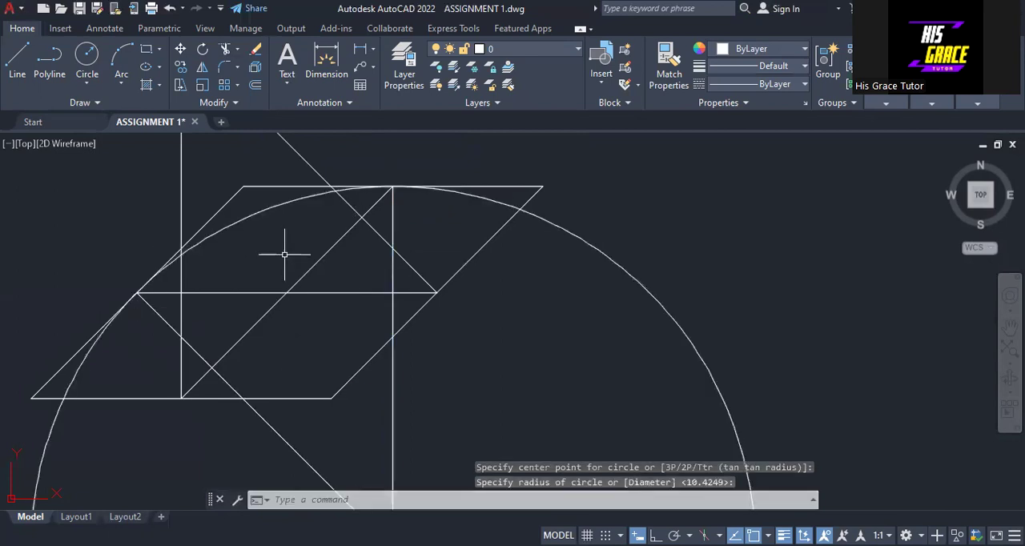
Trim the large circle to the arc between the midpoints of the left slanted side and the top side.
{"action": "scroll", "coordinate": [284, 250], "scroll_direction": "down", "scroll_amount": 4}
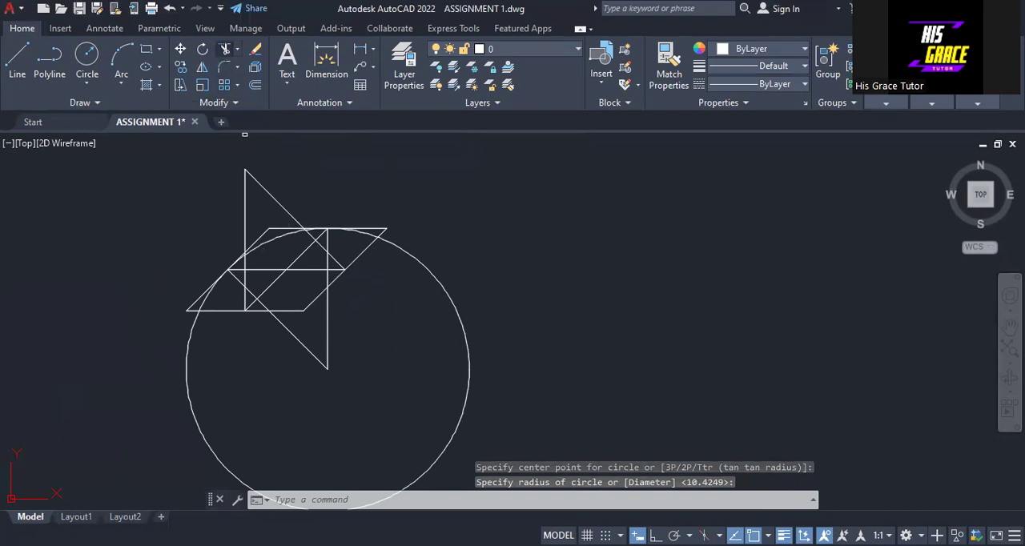
{"action": "left_click", "coordinate": [432, 269]}
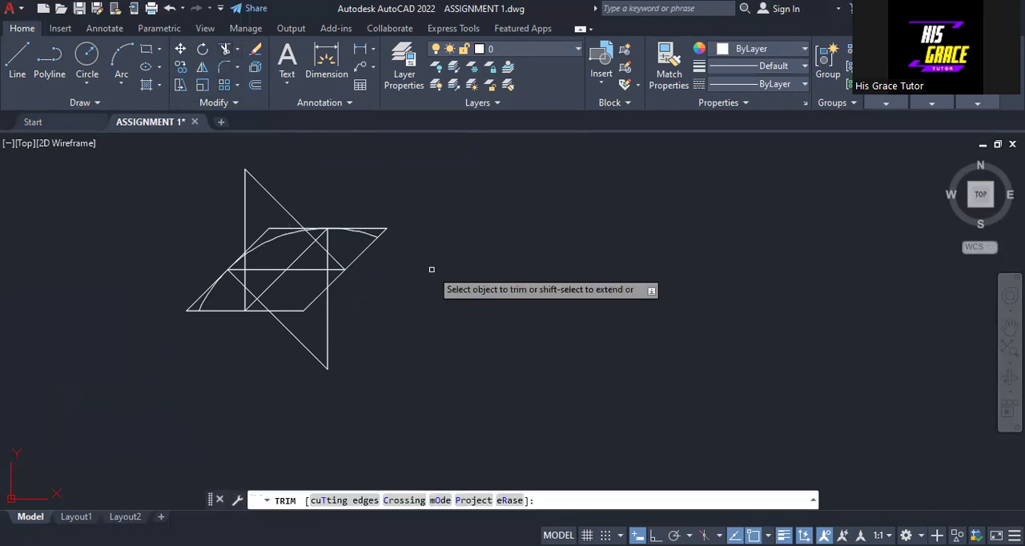
{"action": "scroll", "coordinate": [274, 214], "scroll_direction": "up", "scroll_amount": 4}
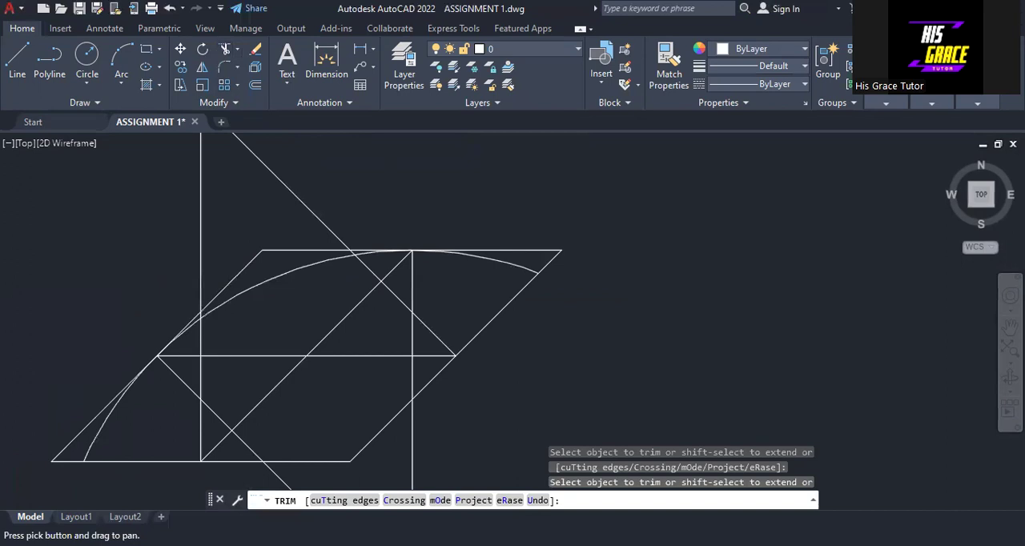
{"action": "scroll", "coordinate": [476, 224], "scroll_direction": "up", "scroll_amount": 4}
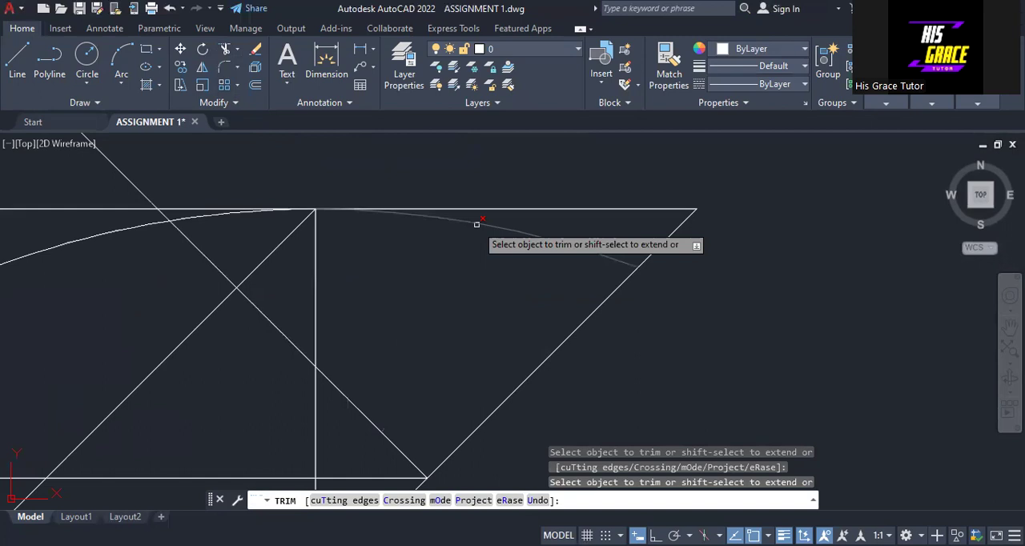
{"action": "scroll", "coordinate": [446, 276], "scroll_direction": "down", "scroll_amount": 3}
{"action": "right_click", "coordinate": [446, 276]}
{"action": "left_click", "coordinate": [446, 276]}
{"action": "scroll", "coordinate": [446, 277], "scroll_direction": "down", "scroll_amount": 3}
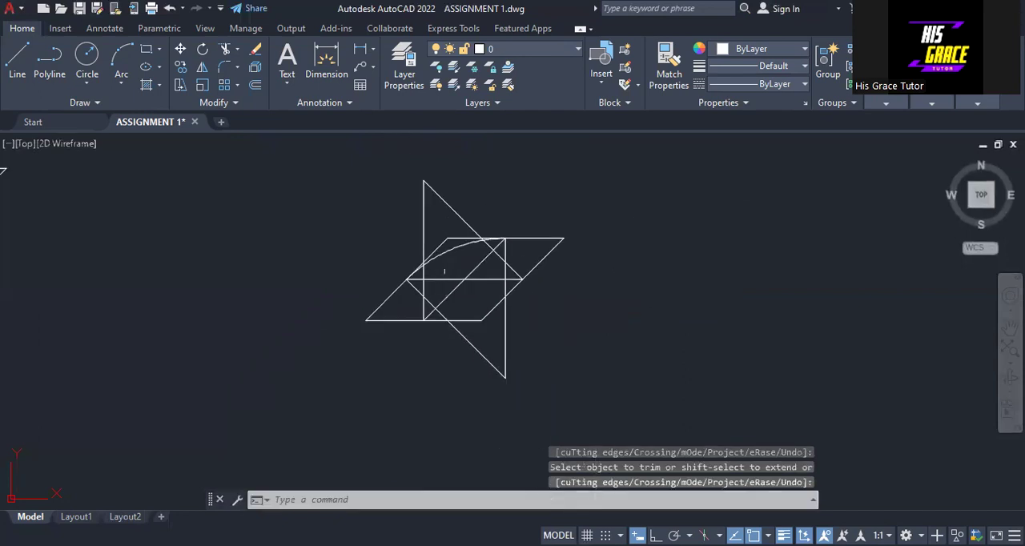
Draw a circle centred on the upper apex through the base's midpoint, with a radius of about 60.36 units.
{"action": "middle_click_drag", "start_coordinate": [473, 210], "coordinate": [430, 285]}
{"action": "scroll", "coordinate": [430, 284], "scroll_direction": "up", "scroll_amount": 5}
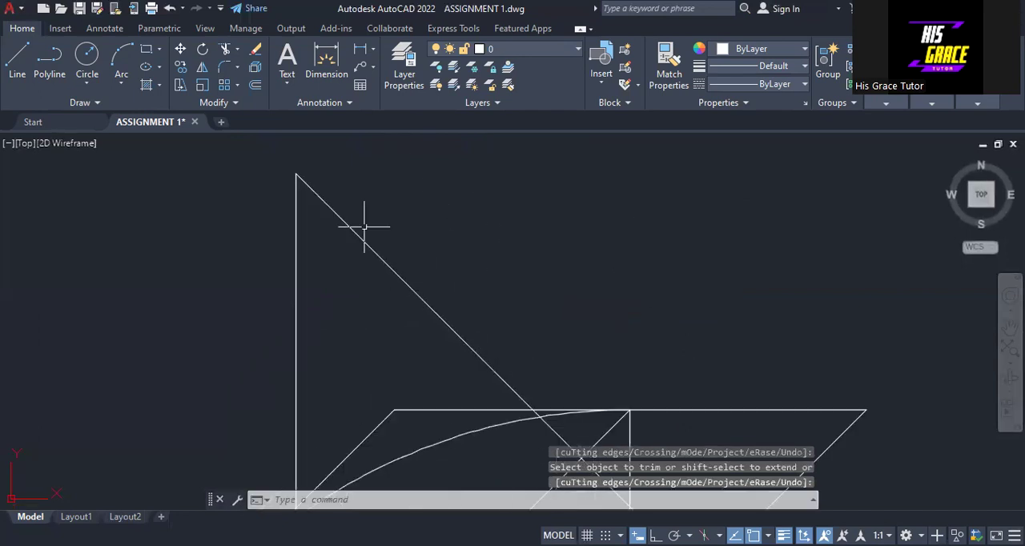
{"action": "scroll", "coordinate": [298, 194], "scroll_direction": "down", "scroll_amount": 4}
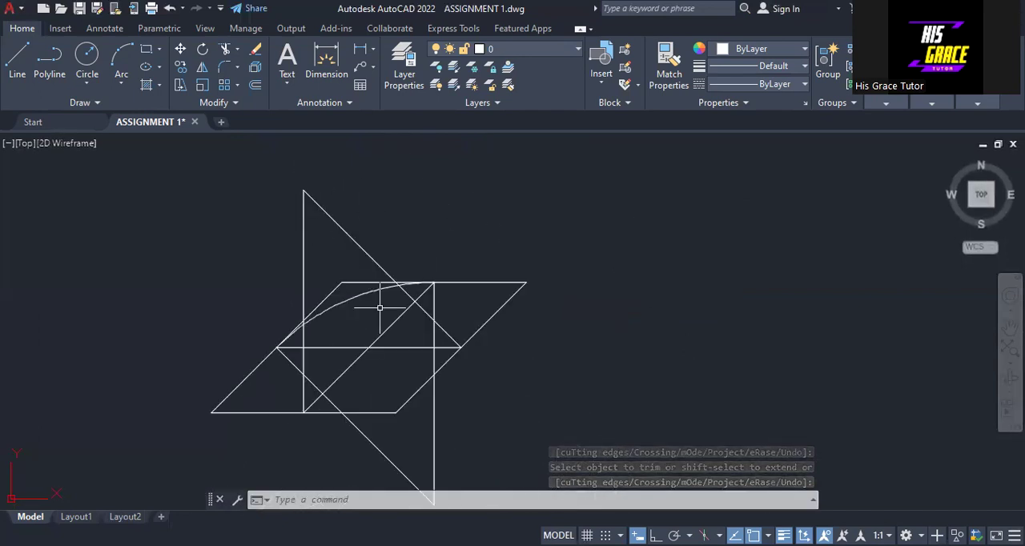
{"action": "left_click", "coordinate": [88, 56]}
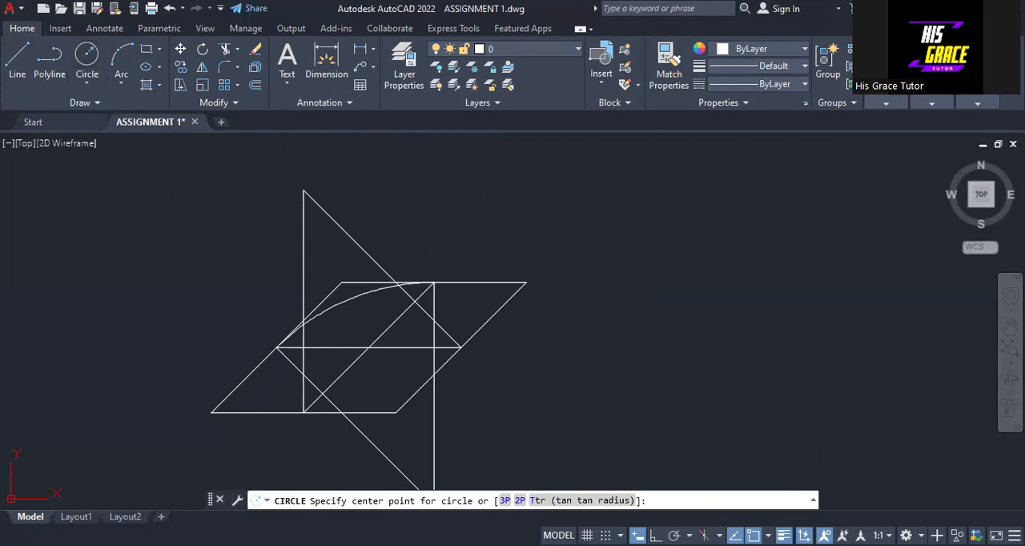
{"action": "left_click", "coordinate": [303, 191]}
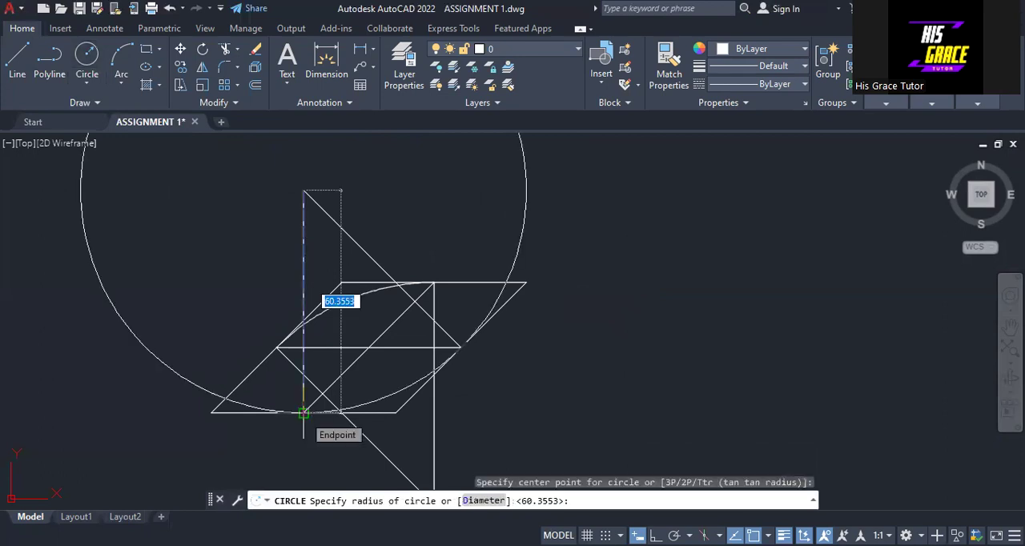
{"action": "left_click", "coordinate": [303, 414]}
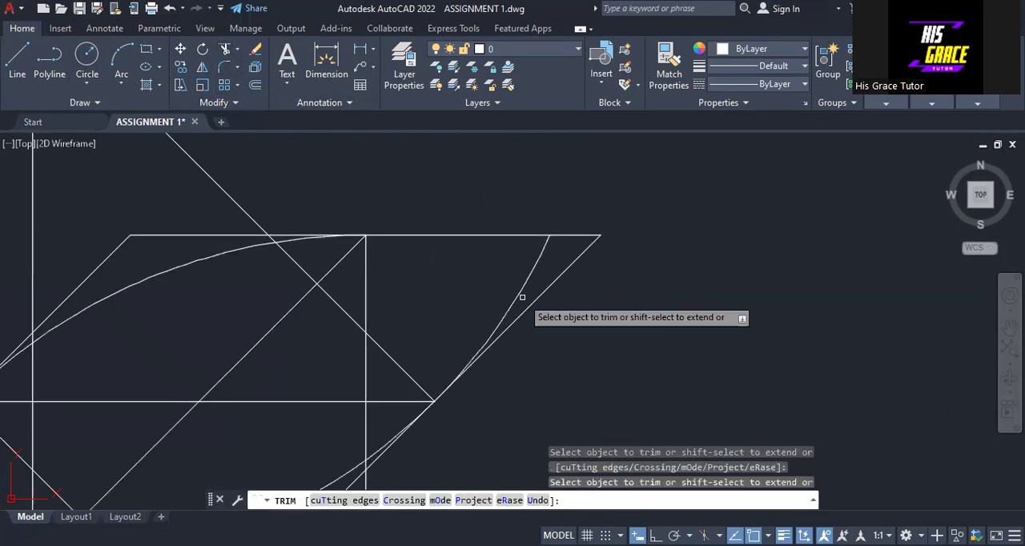
Trim the upper-apex circle to the arc between the midpoints of the base and the right slanted side.
{"action": "scroll", "coordinate": [522, 297], "scroll_direction": "down", "scroll_amount": 4}
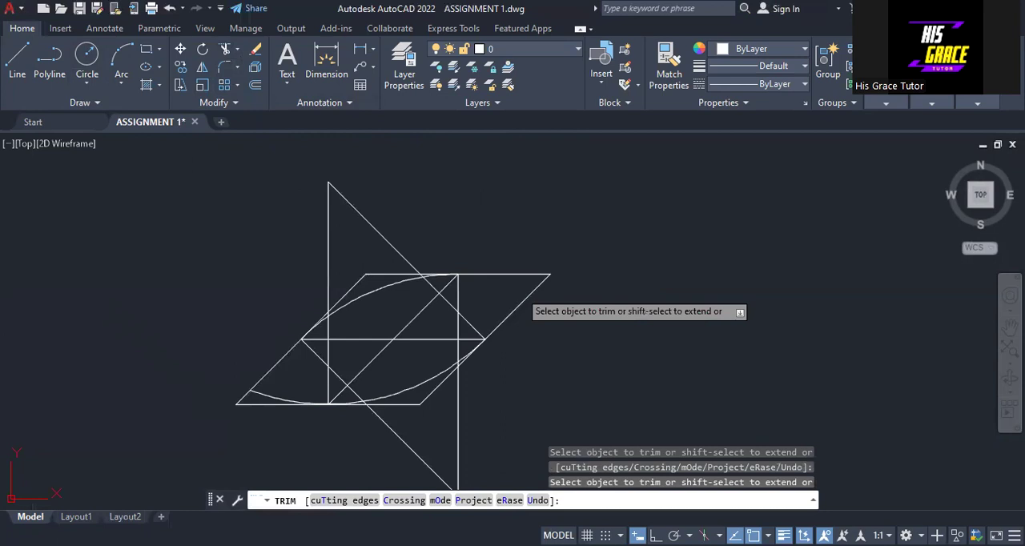
{"action": "scroll", "coordinate": [325, 391], "scroll_direction": "up", "scroll_amount": 2}
{"action": "right_click", "coordinate": [279, 379]}
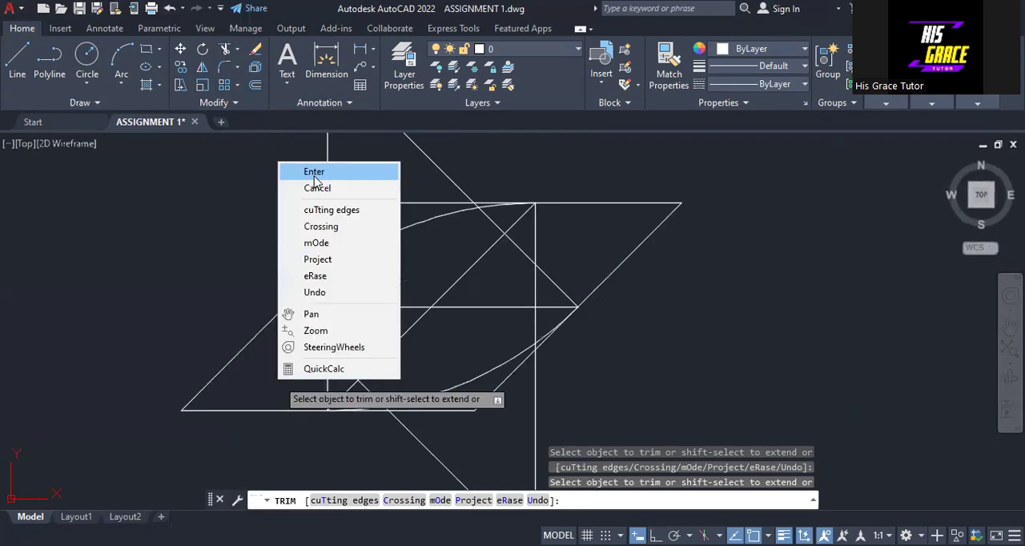
{"action": "left_click", "coordinate": [314, 172]}
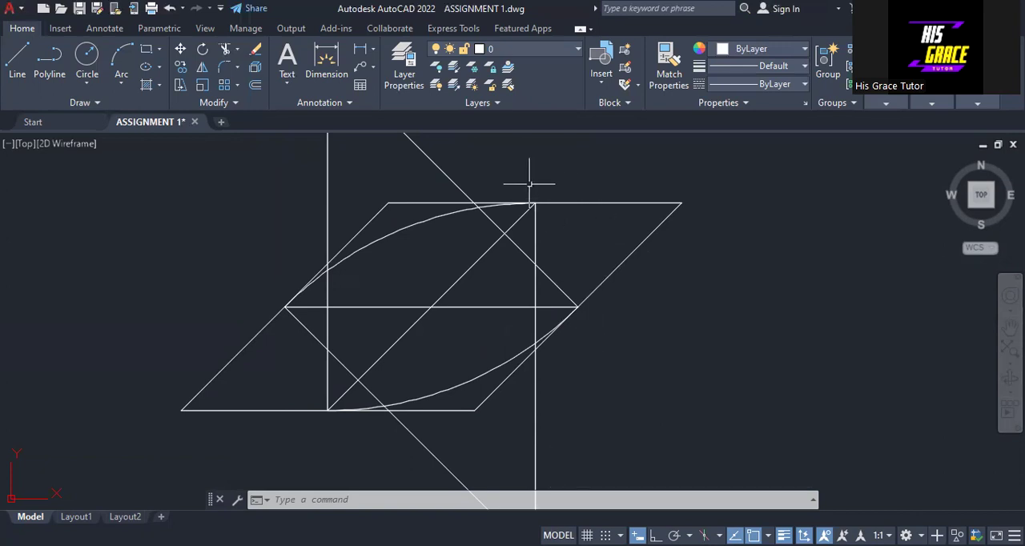
Draw a circle of about 10.36 units radius from the right-hand vertical and 135° line intersection to the right slanted side's midpoint.
{"action": "left_click", "coordinate": [88, 56]}
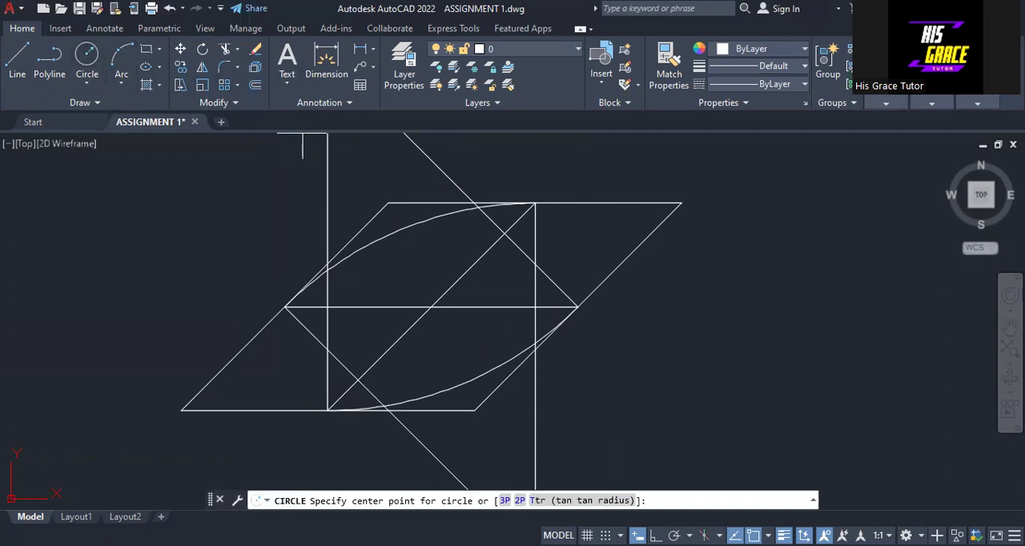
{"action": "left_click", "coordinate": [534, 265]}
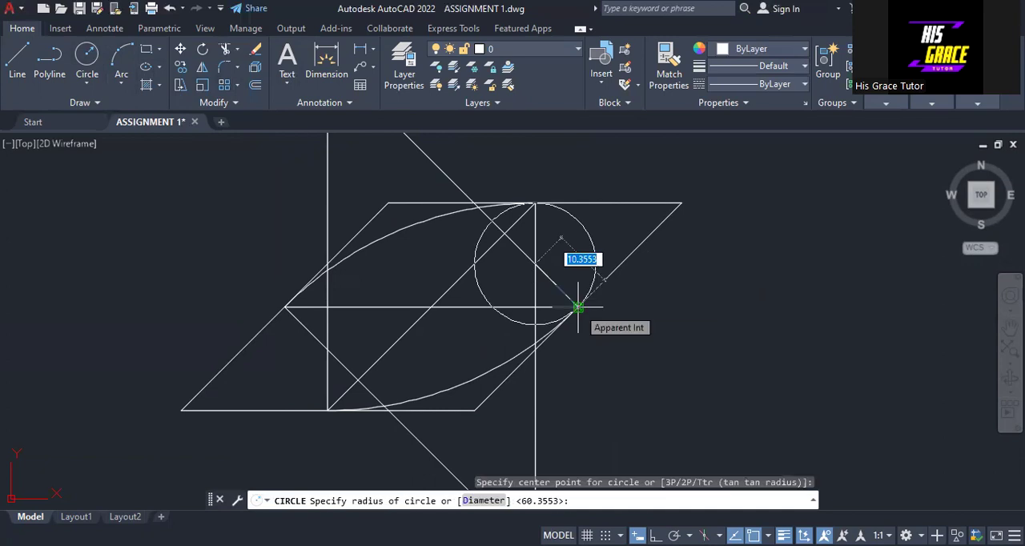
{"action": "left_click", "coordinate": [578, 307]}
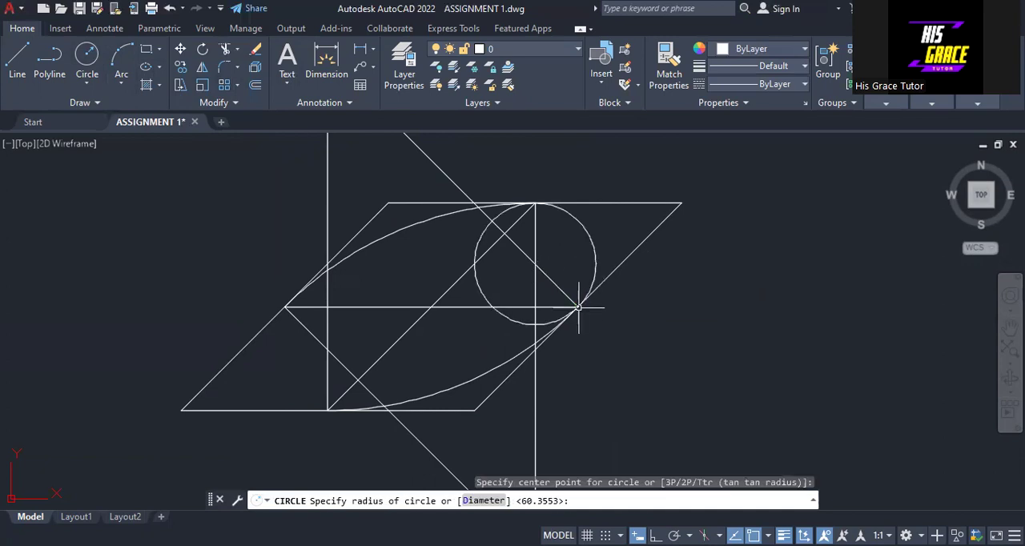
Trim the small circle to the outer arc joining the midpoints of the top side and the right slanted side.
{"action": "left_click", "coordinate": [227, 50]}
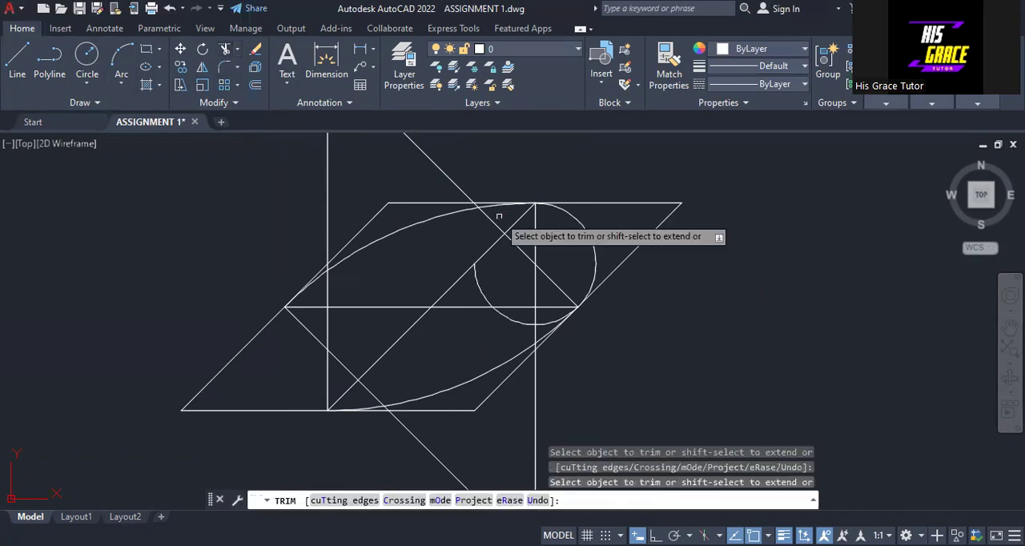
{"action": "left_click", "coordinate": [477, 281]}
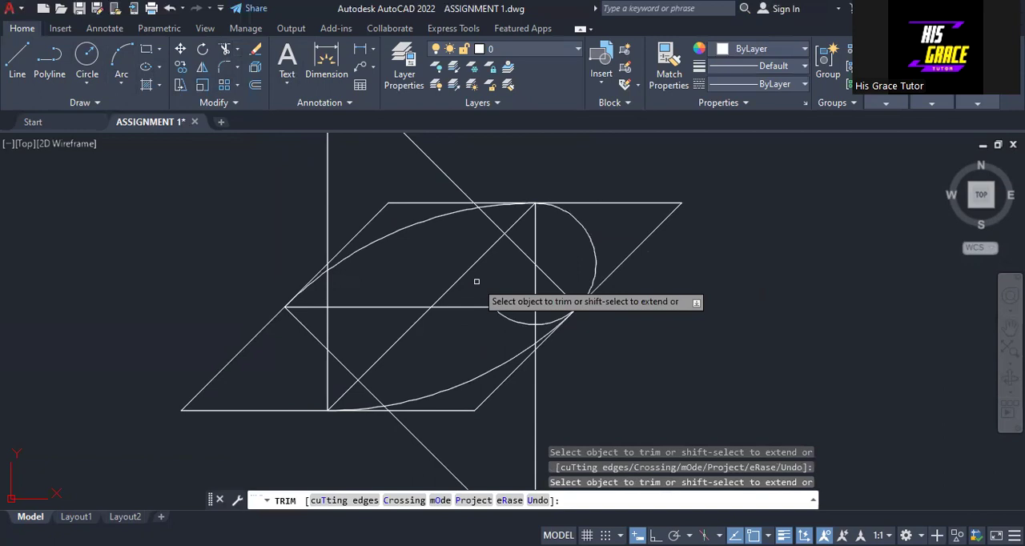
{"action": "left_click", "coordinate": [516, 322]}
{"action": "key", "text": "Return"}
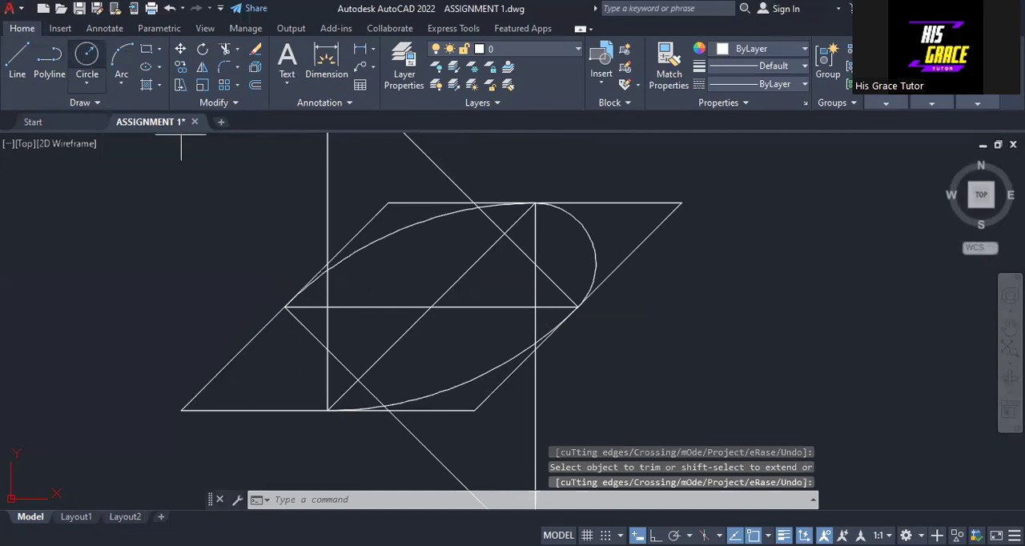
Draw a circle centred on the intersection of the left-hand vertical and lower 135° line, passing through the base's midpoint.
{"action": "left_click", "coordinate": [327, 350]}
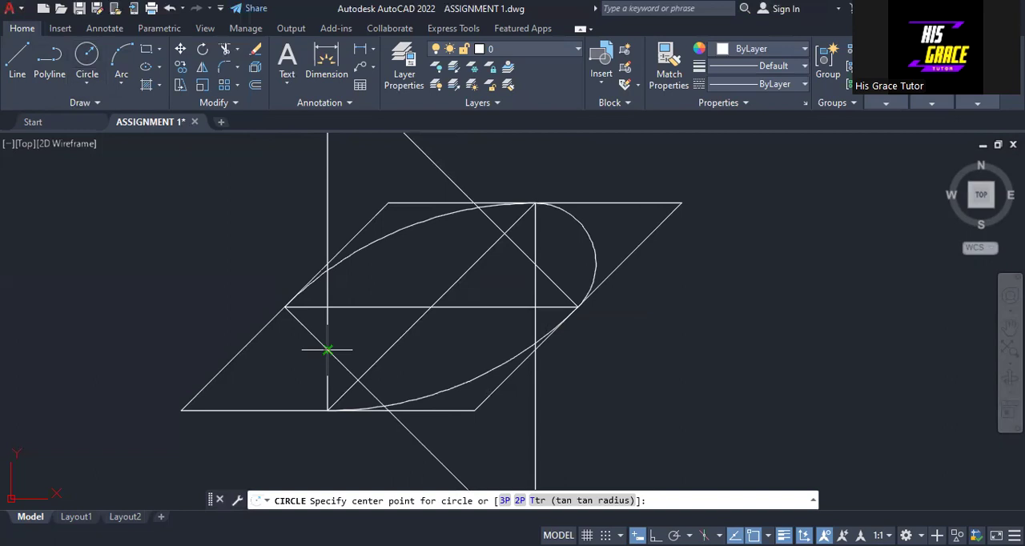
{"action": "left_click", "coordinate": [328, 410]}
{"action": "left_click", "coordinate": [327, 410]}
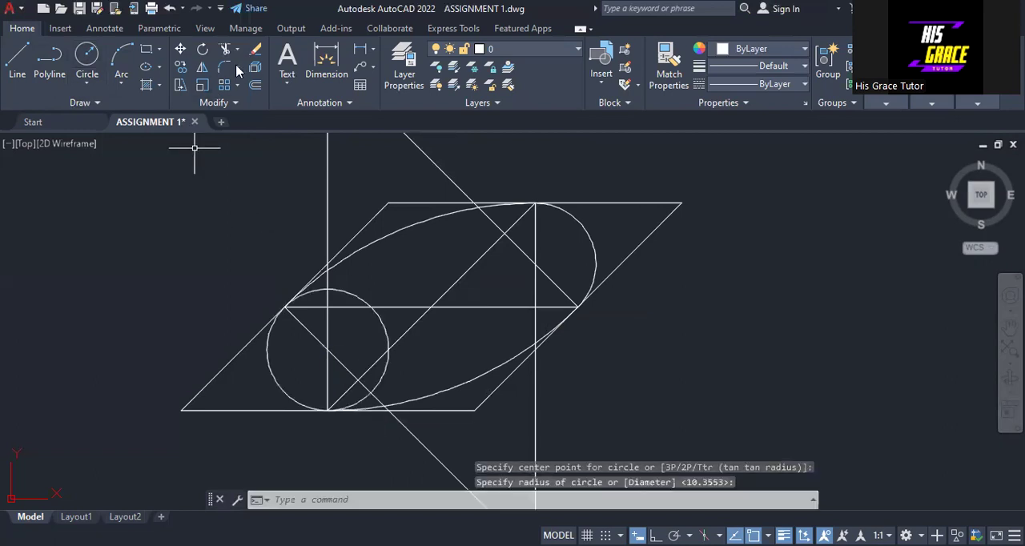
Trim the new small circle to the outer arc joining the midpoints of the left slanted side and the base.
{"action": "left_click", "coordinate": [224, 49]}
{"action": "left_click", "coordinate": [360, 398]}
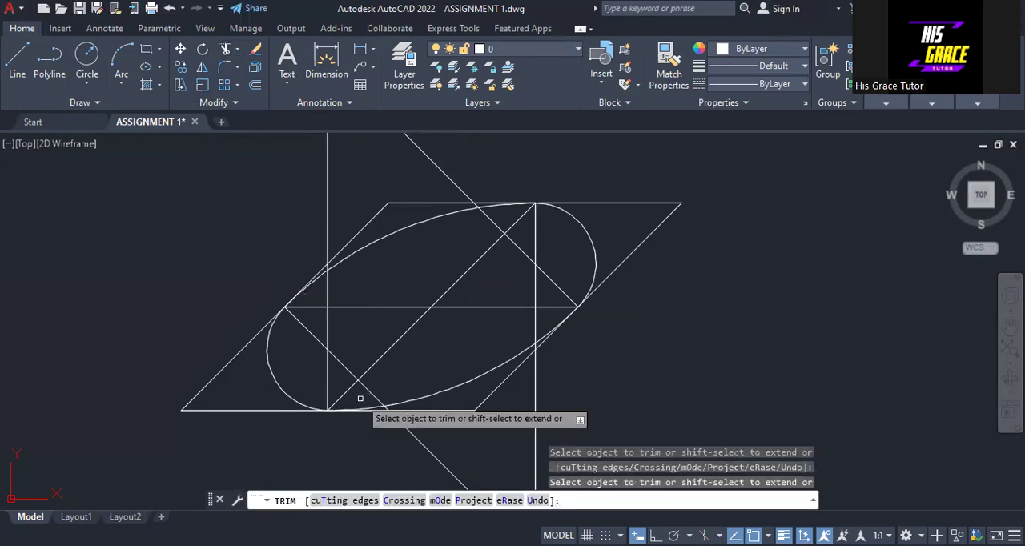
{"action": "right_click", "coordinate": [190, 309]}
{"action": "left_click", "coordinate": [207, 313]}
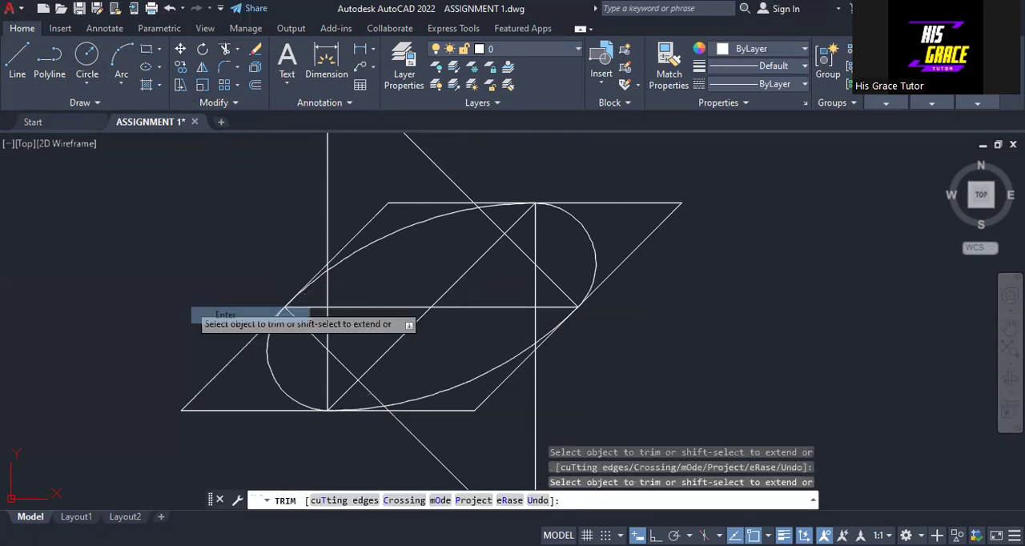
Set the lineweight of the four arcs forming the ellipse-like figure to 0.30 mm.
{"action": "left_click", "coordinate": [583, 228]}
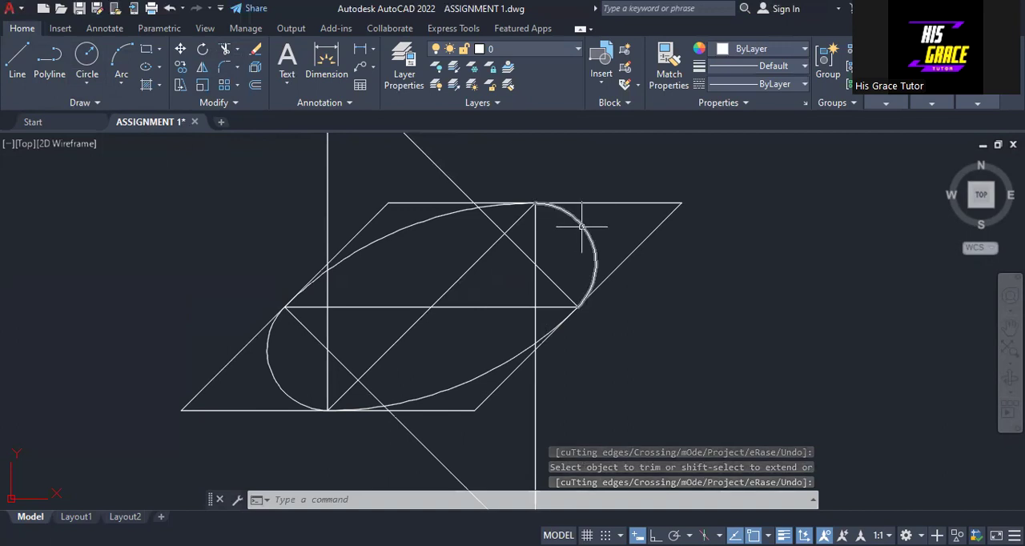
{"action": "left_click", "coordinate": [443, 209]}
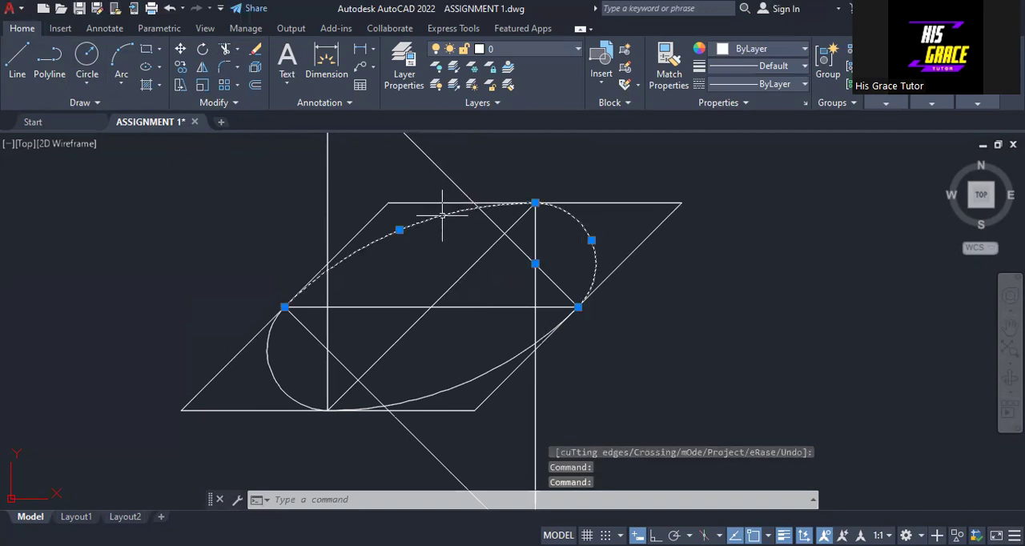
{"action": "left_click", "coordinate": [268, 352]}
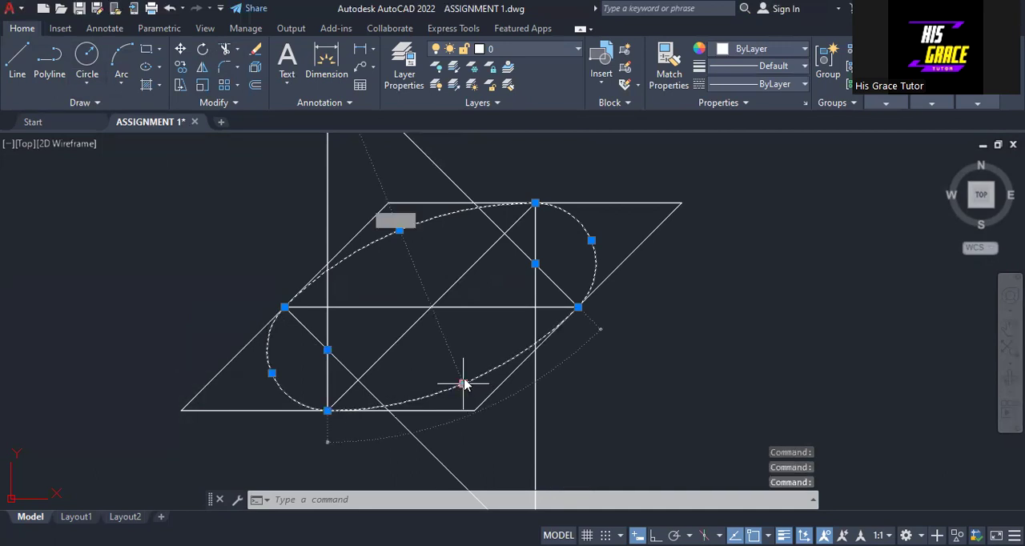
{"action": "left_click", "coordinate": [797, 68]}
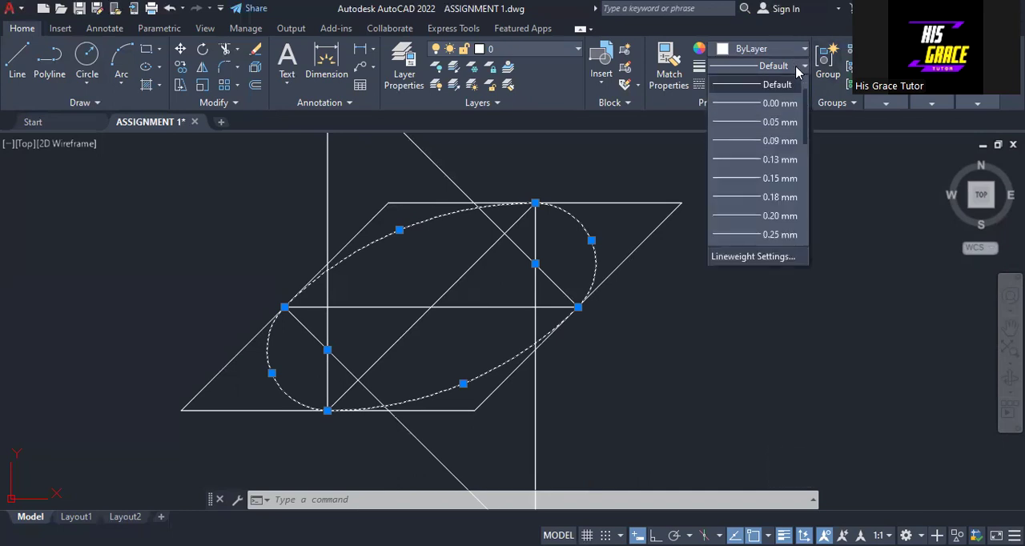
{"action": "scroll", "coordinate": [738, 179], "scroll_direction": "down", "scroll_amount": 2}
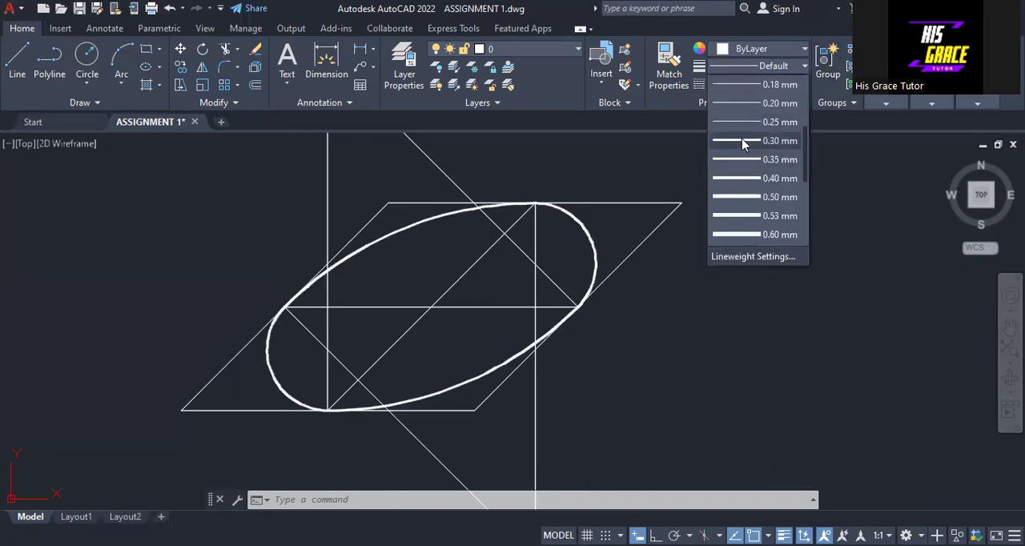
{"action": "left_click", "coordinate": [743, 142]}
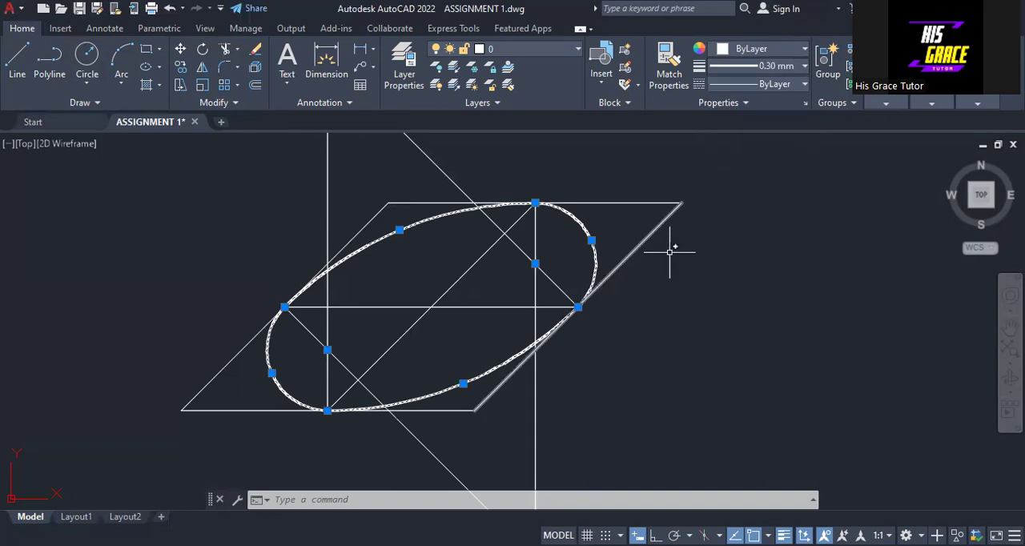
{"action": "key", "text": "Escape"}
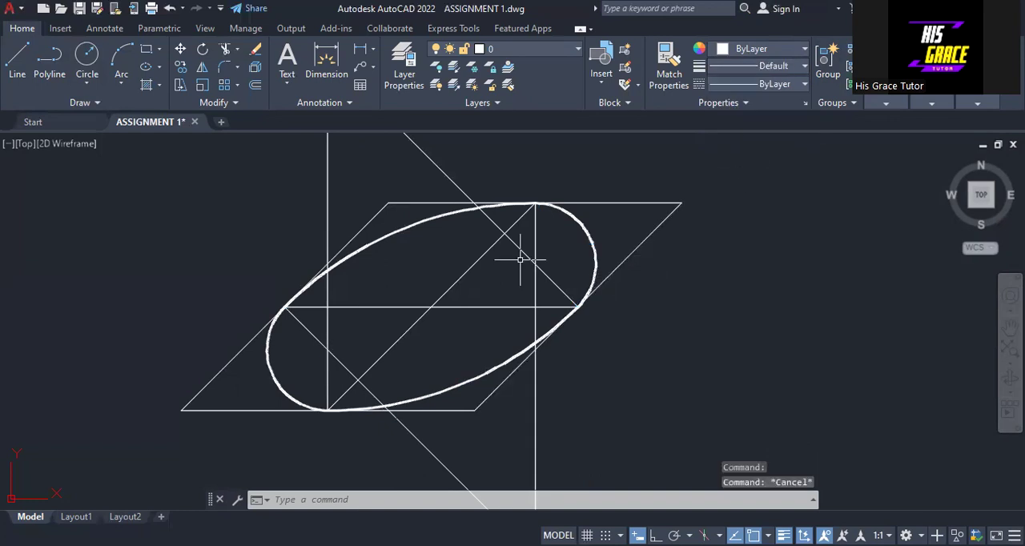
Erase all the vertical, horizontal and inclined construction lines, keeping only the parallelogram and the four arcs.
{"action": "scroll", "coordinate": [453, 295], "scroll_direction": "up", "scroll_amount": 2}
{"action": "scroll", "coordinate": [454, 295], "scroll_direction": "up", "scroll_amount": 3}
{"action": "scroll", "coordinate": [454, 295], "scroll_direction": "down", "scroll_amount": 5}
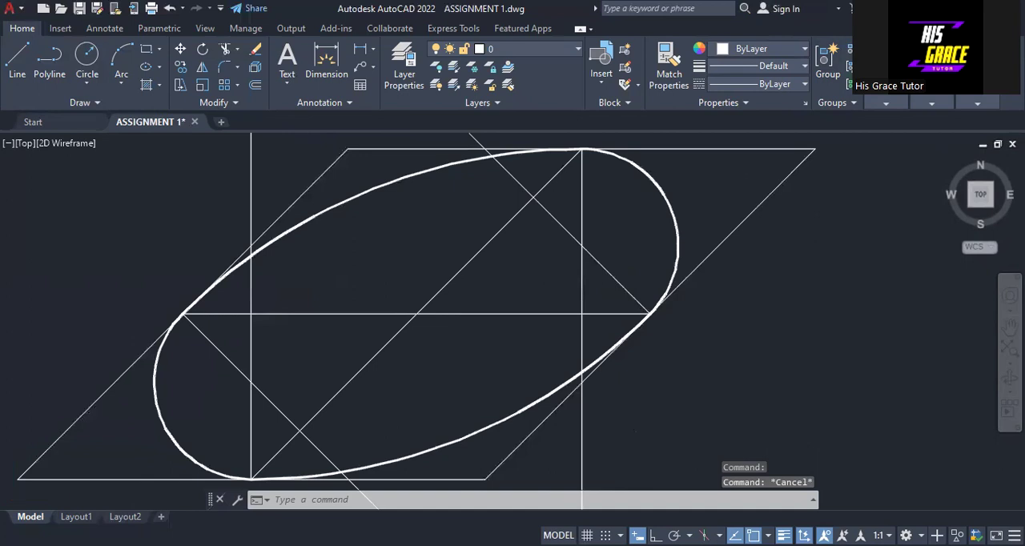
{"action": "scroll", "coordinate": [454, 295], "scroll_direction": "down", "scroll_amount": 2}
{"action": "mouse_move", "coordinate": [454, 297]}
{"action": "left_mouse_down"}
{"action": "mouse_move", "coordinate": [444, 269]}
{"action": "mouse_move", "coordinate": [469, 331]}
{"action": "mouse_move", "coordinate": [451, 275]}
{"action": "mouse_move", "coordinate": [444, 280]}
{"action": "left_mouse_up"}
{"action": "mouse_move", "coordinate": [436, 170]}
{"action": "left_mouse_down"}
{"action": "mouse_move", "coordinate": [313, 211]}
{"action": "mouse_move", "coordinate": [331, 204]}
{"action": "left_mouse_up"}
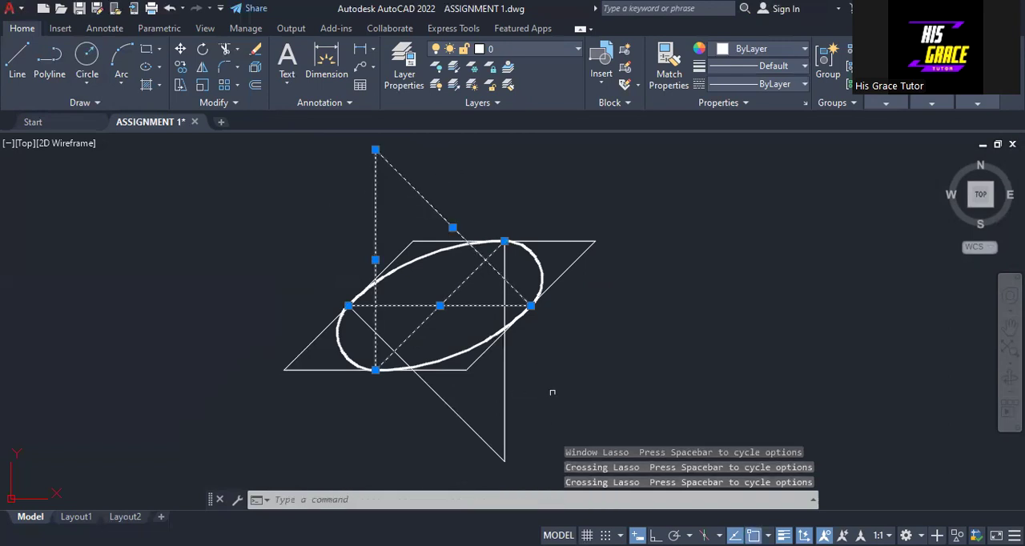
{"action": "mouse_move", "coordinate": [553, 393]}
{"action": "left_mouse_down"}
{"action": "mouse_move", "coordinate": [338, 425]}
{"action": "mouse_move", "coordinate": [331, 435]}
{"action": "left_mouse_up"}
{"action": "left_click", "coordinate": [333, 435]}
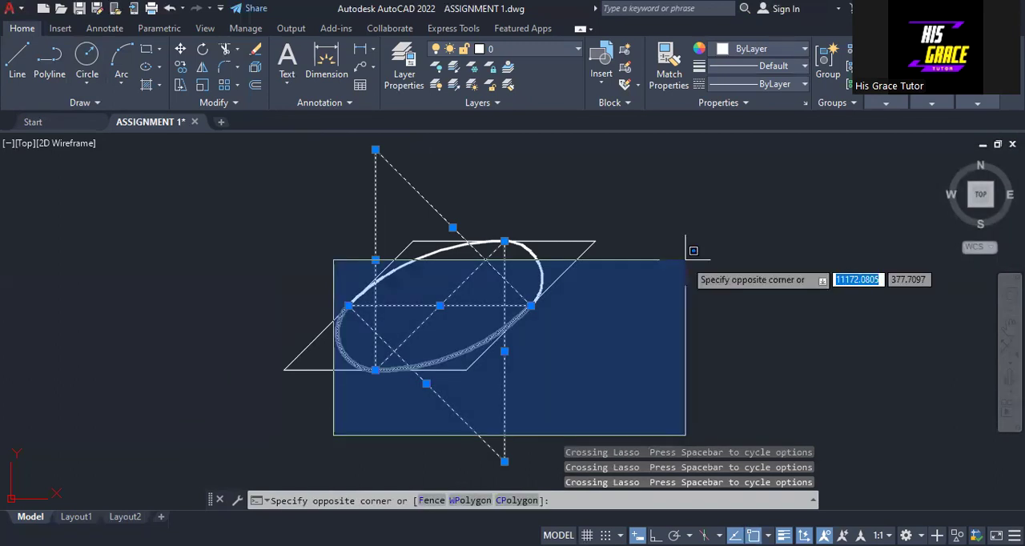
{"action": "left_click", "coordinate": [685, 260]}
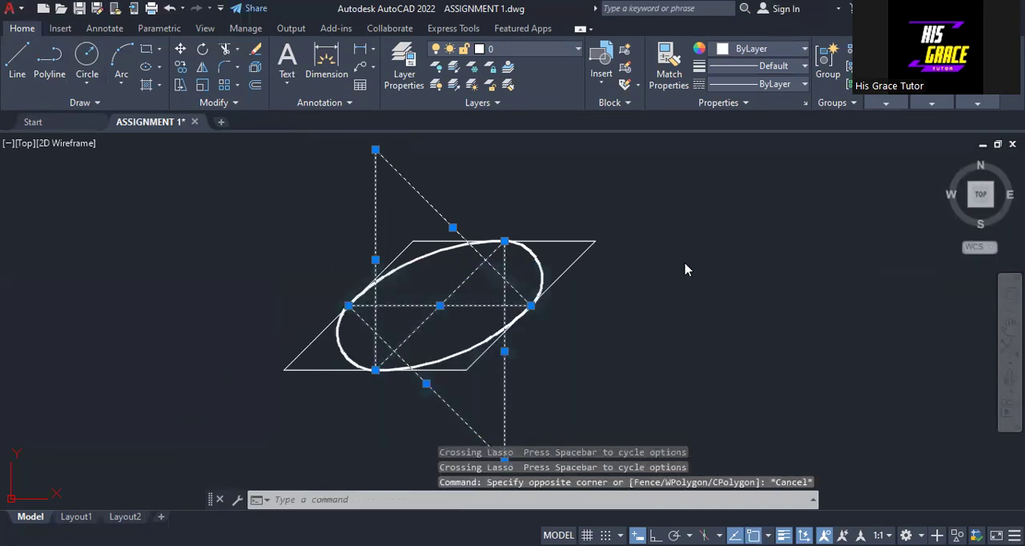
{"action": "right_click", "coordinate": [684, 267]}
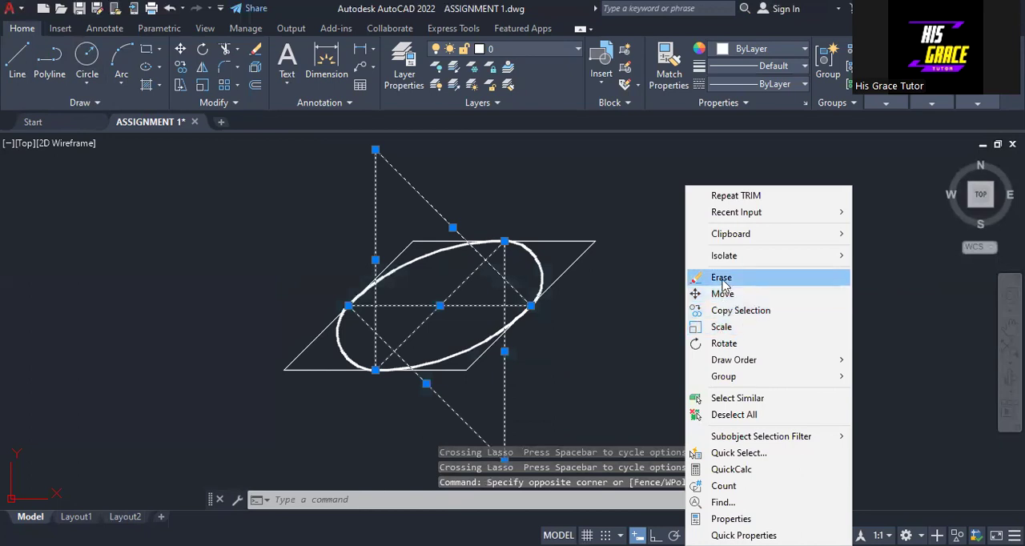
{"action": "left_click", "coordinate": [721, 277]}
{"action": "scroll", "coordinate": [479, 349], "scroll_direction": "up", "scroll_amount": 2}
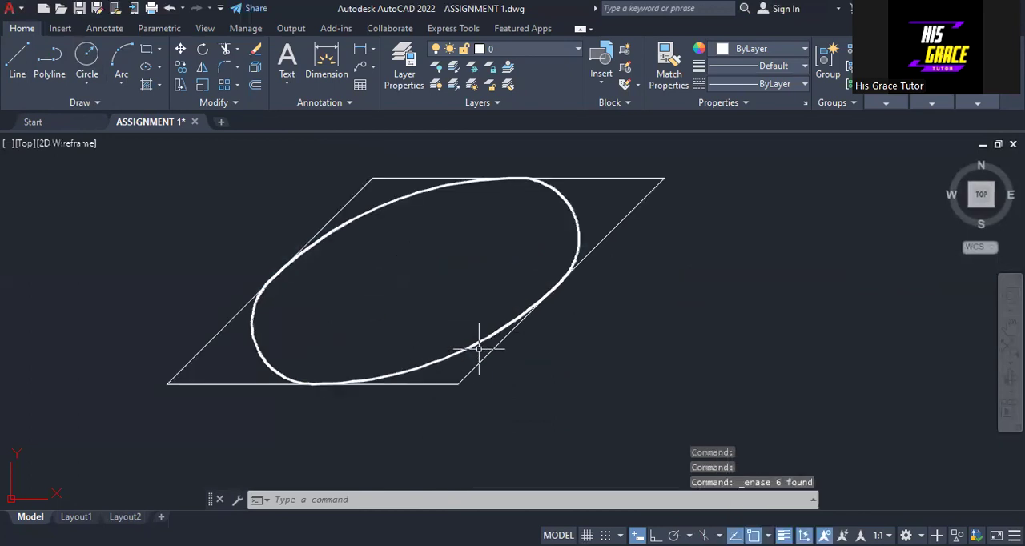
{"action": "scroll", "coordinate": [478, 348], "scroll_direction": "down", "scroll_amount": 2}
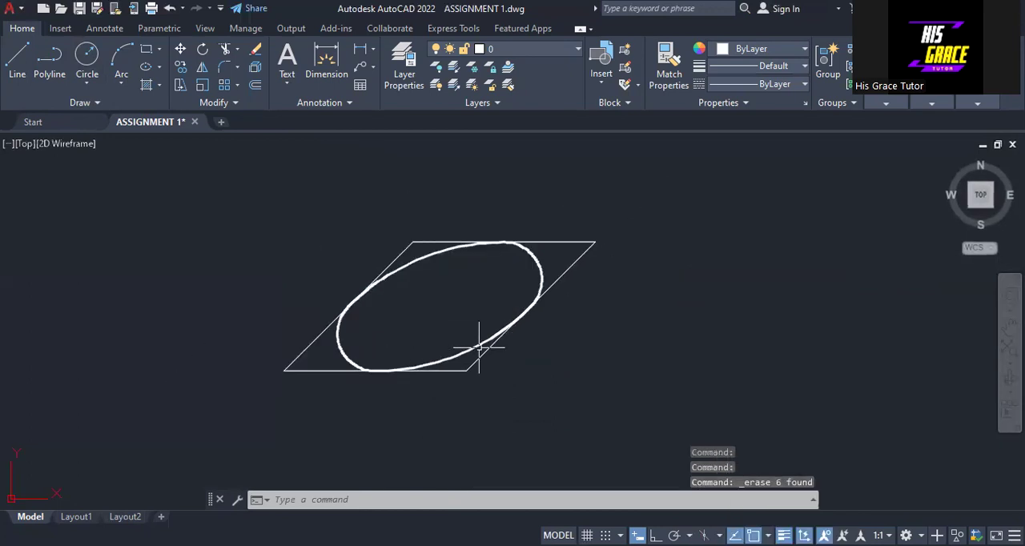